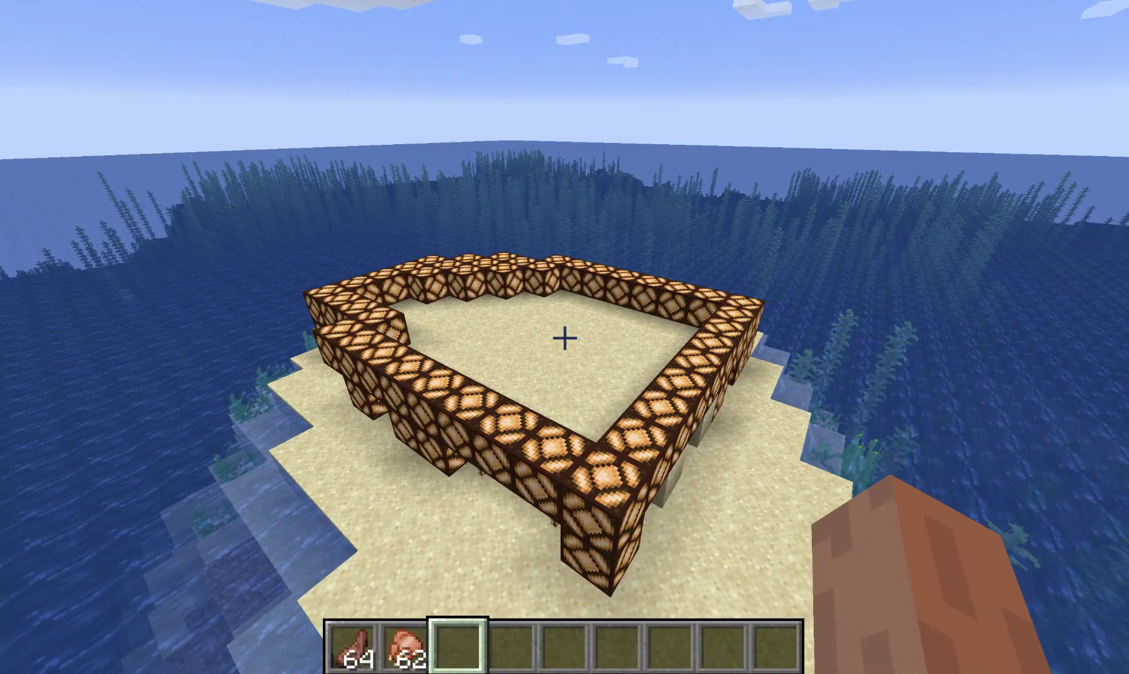
Run /freeze myman -Tjail, choosing jail rather than spawn as the teleport destination
type("/freeze")
key("Tab")
key("Tab")
key("Tab")
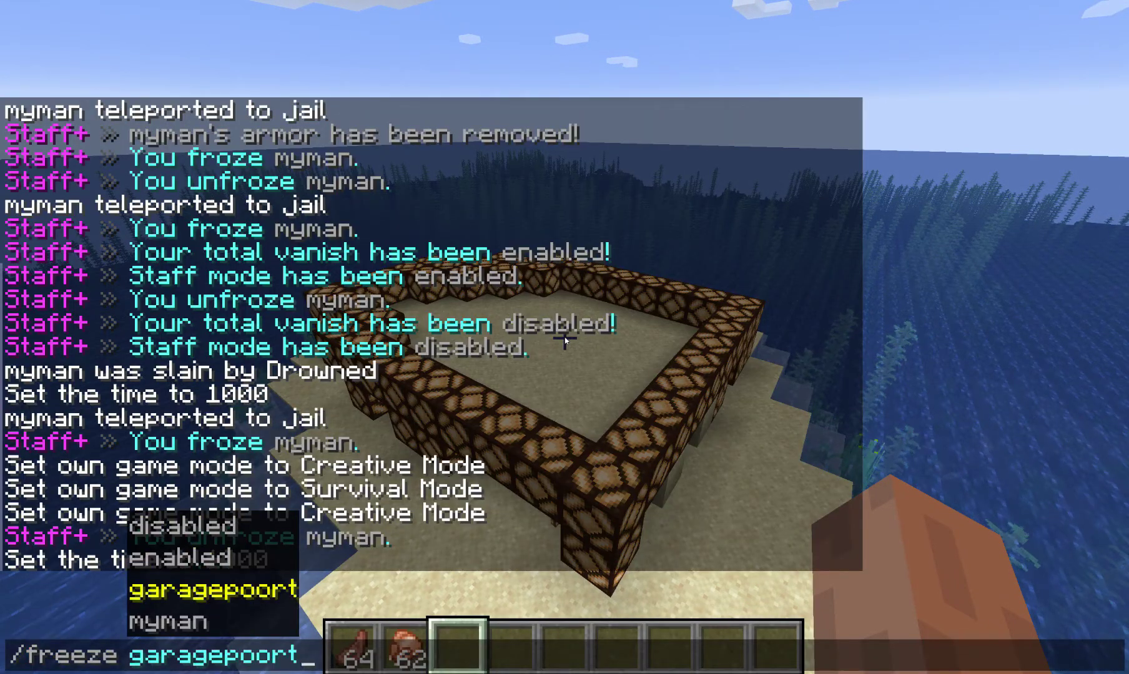
key("Tab")
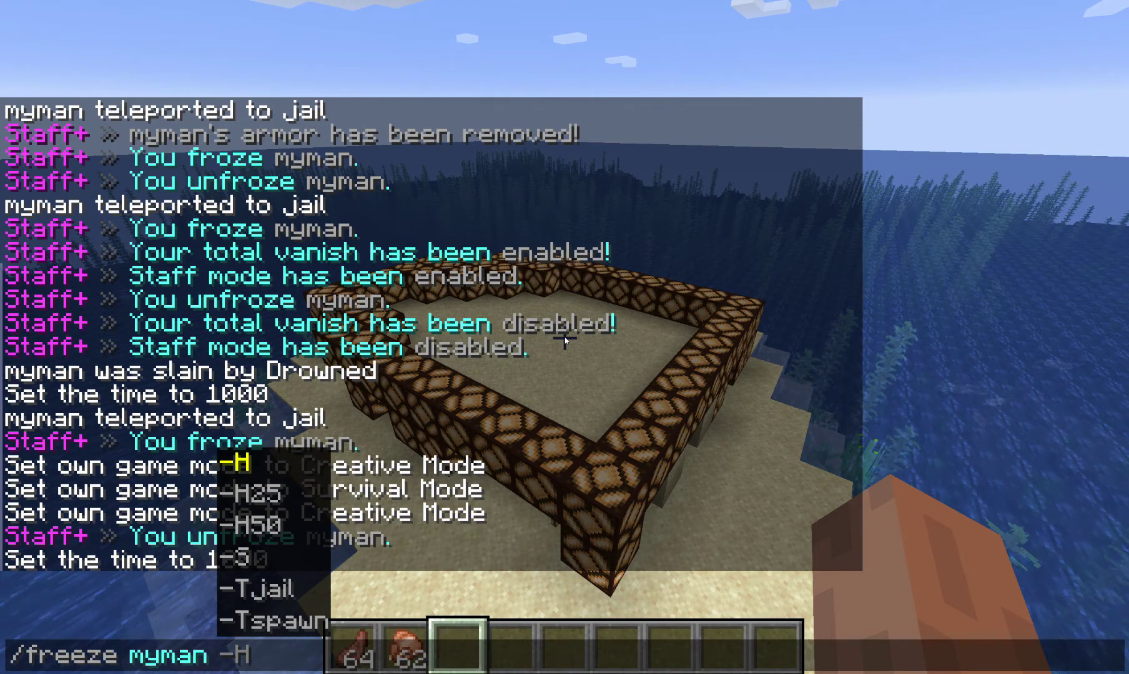
key("Tab")
key("Tab")
key("Tab")
key("Tab")
key("Tab")
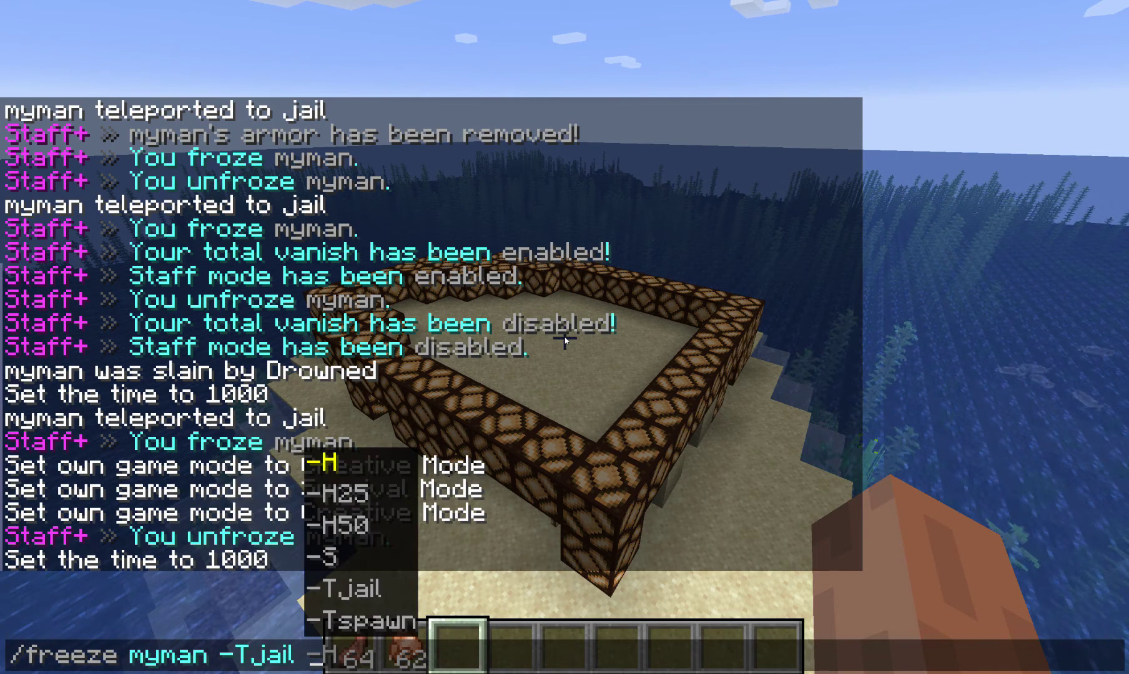
key("Escape")
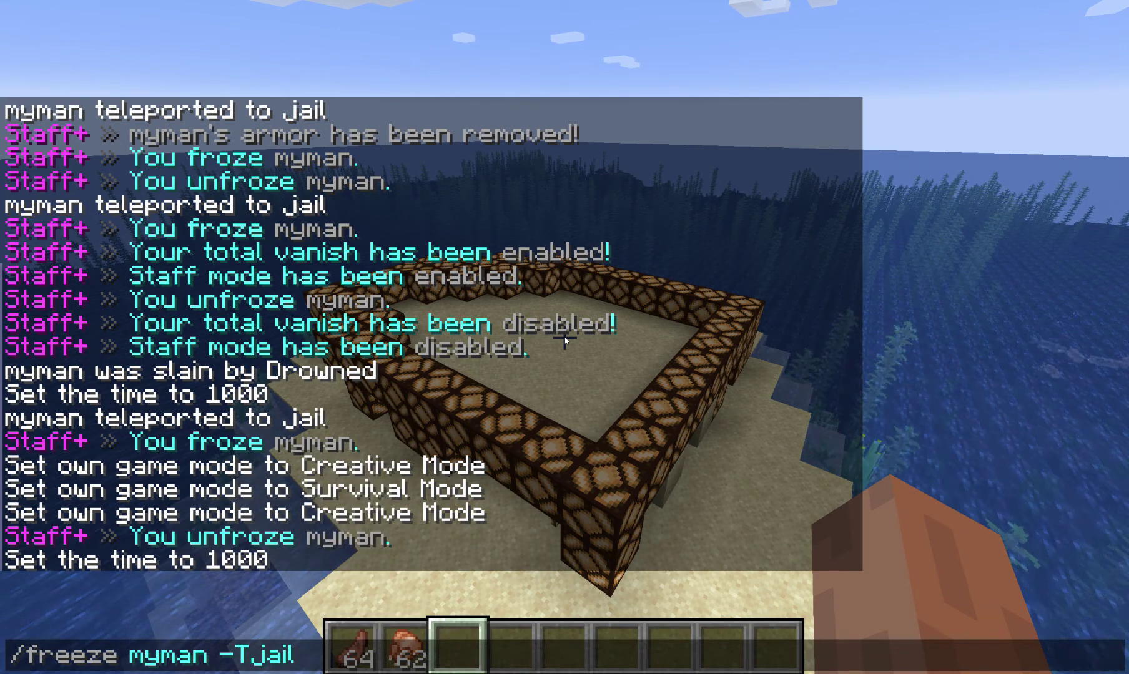
key("Tab")
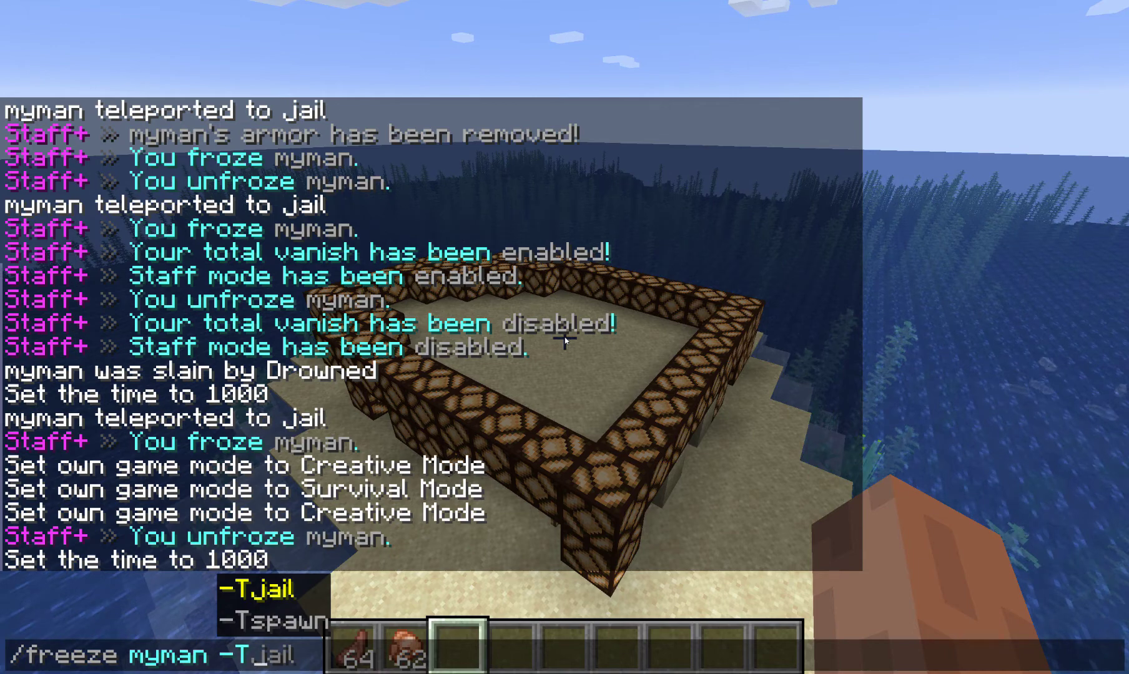
key("Tab")
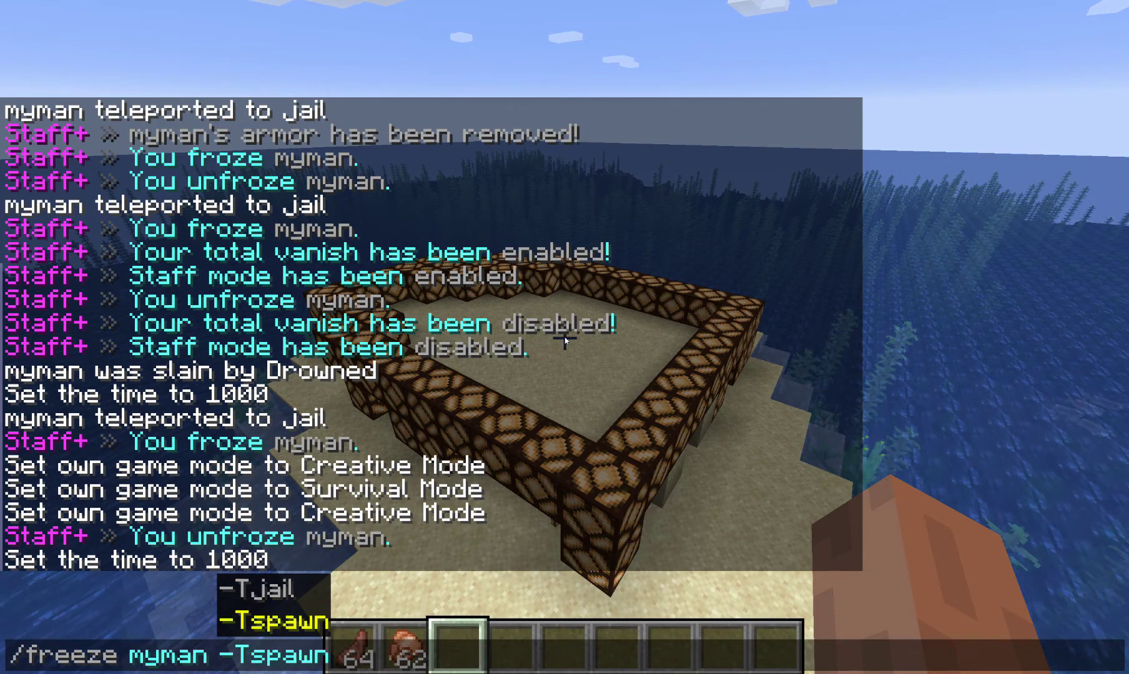
key("Tab")
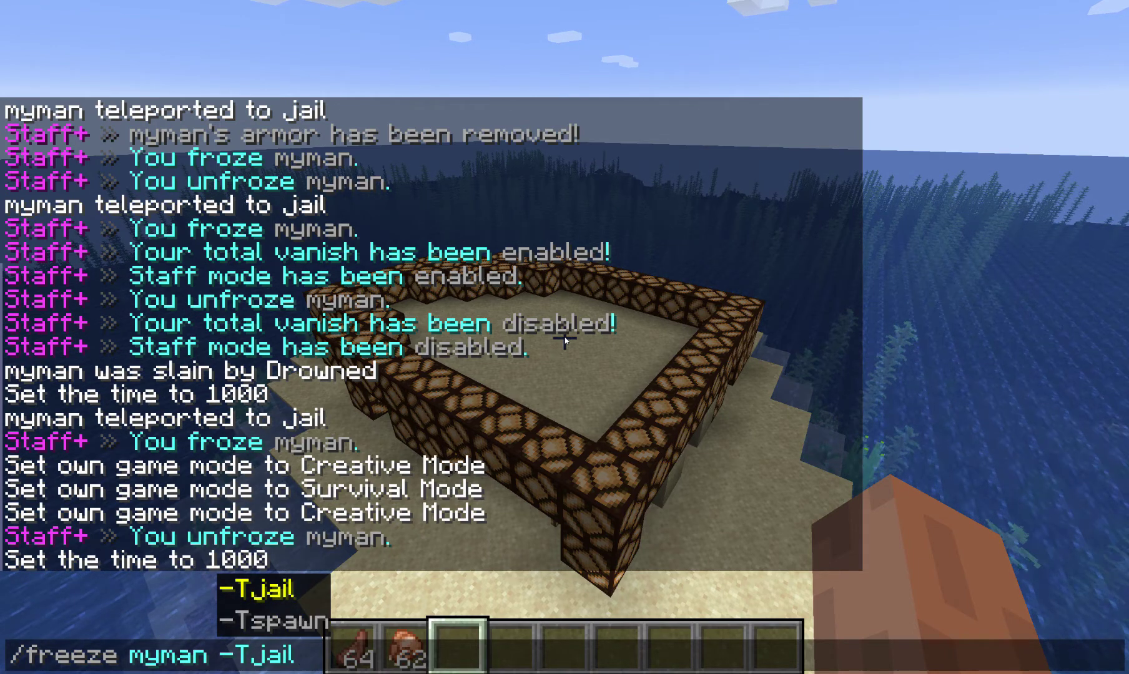
key("Return")
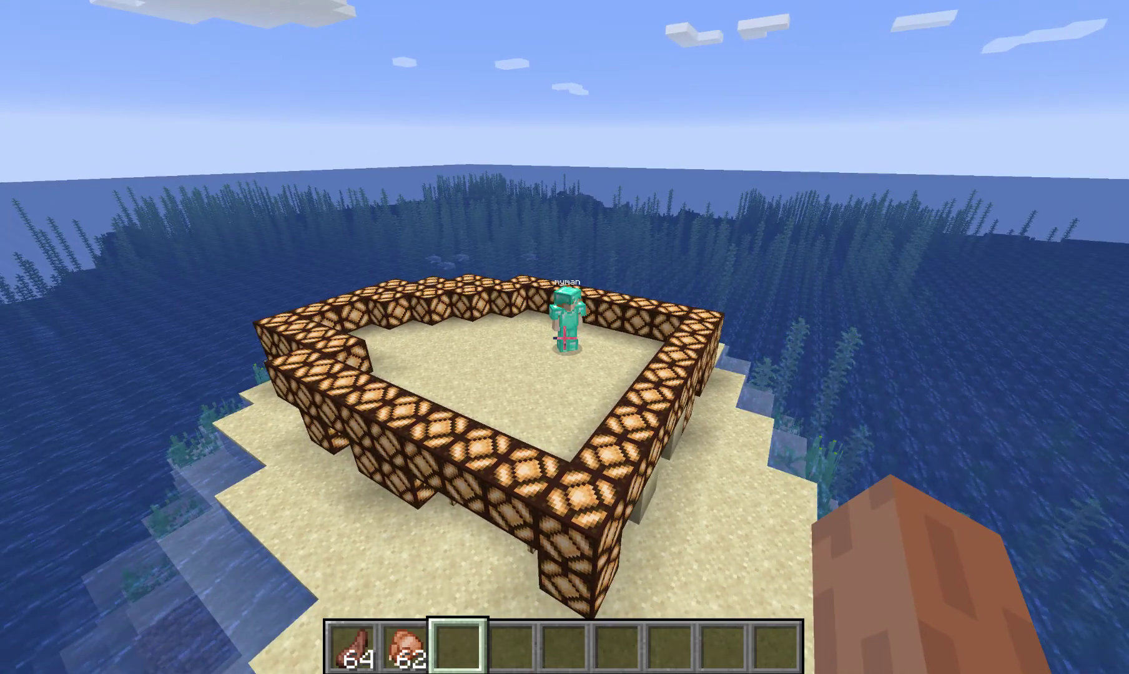
Run /freeze myman again to unfreeze him
key("slash")
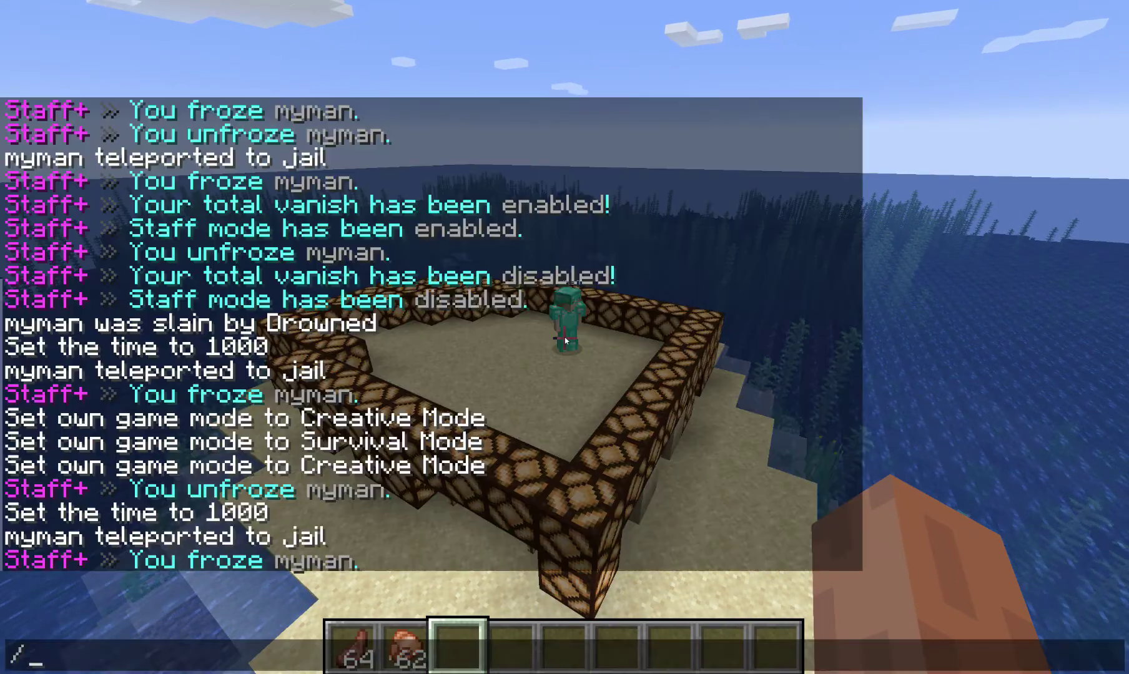
type("freeze myman")
key("Up")
key("Tab")
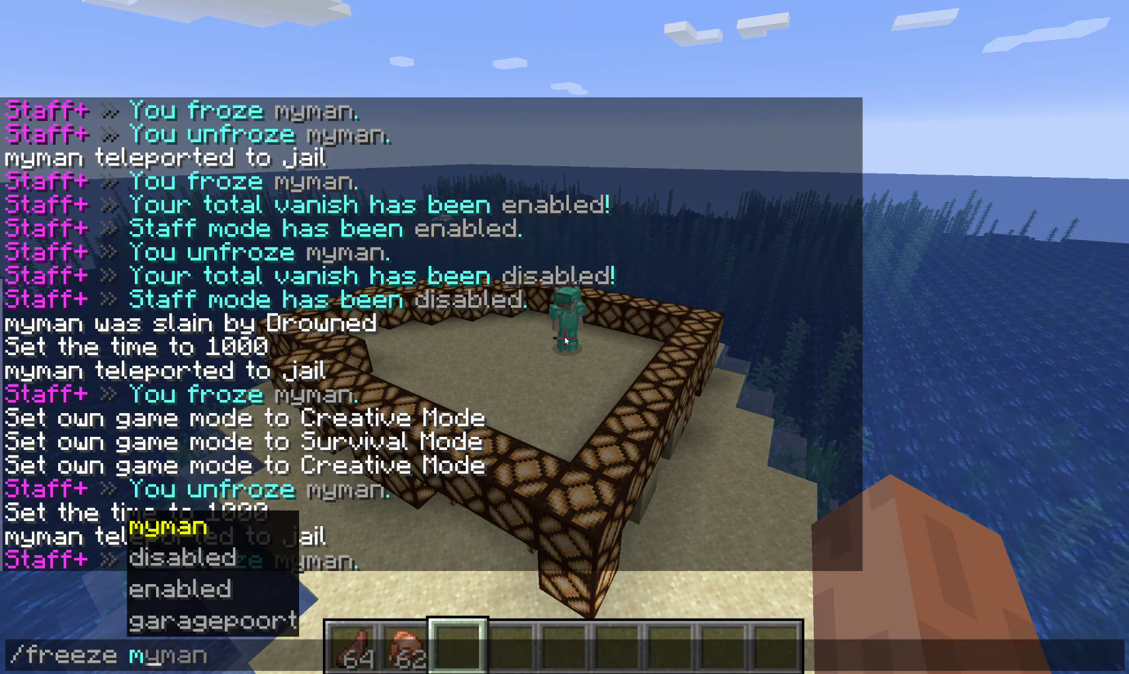
key("Return")
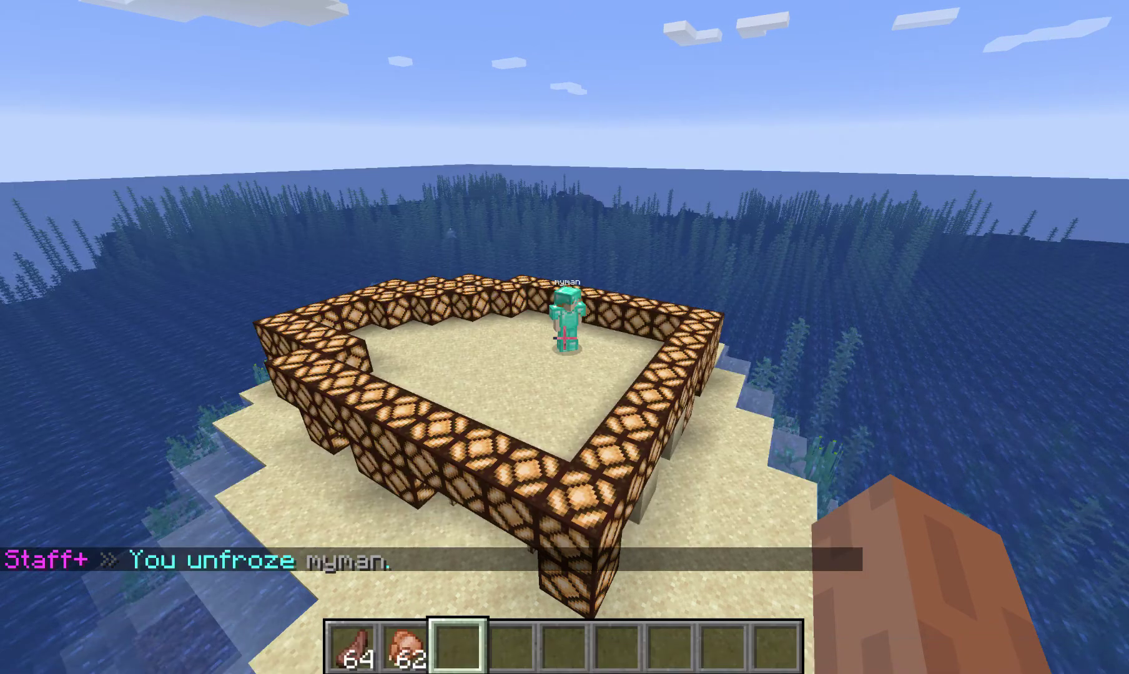
Pause the game, resume with Back to Game, and reopen chat
key("Escape")
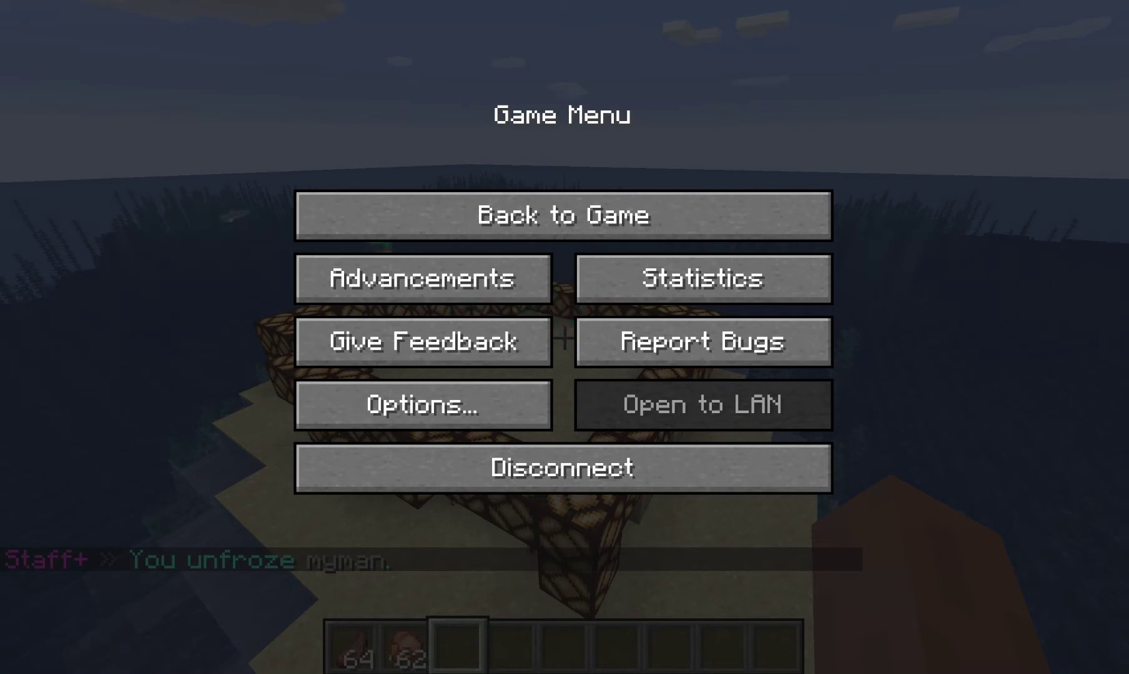
left_click(563, 215)
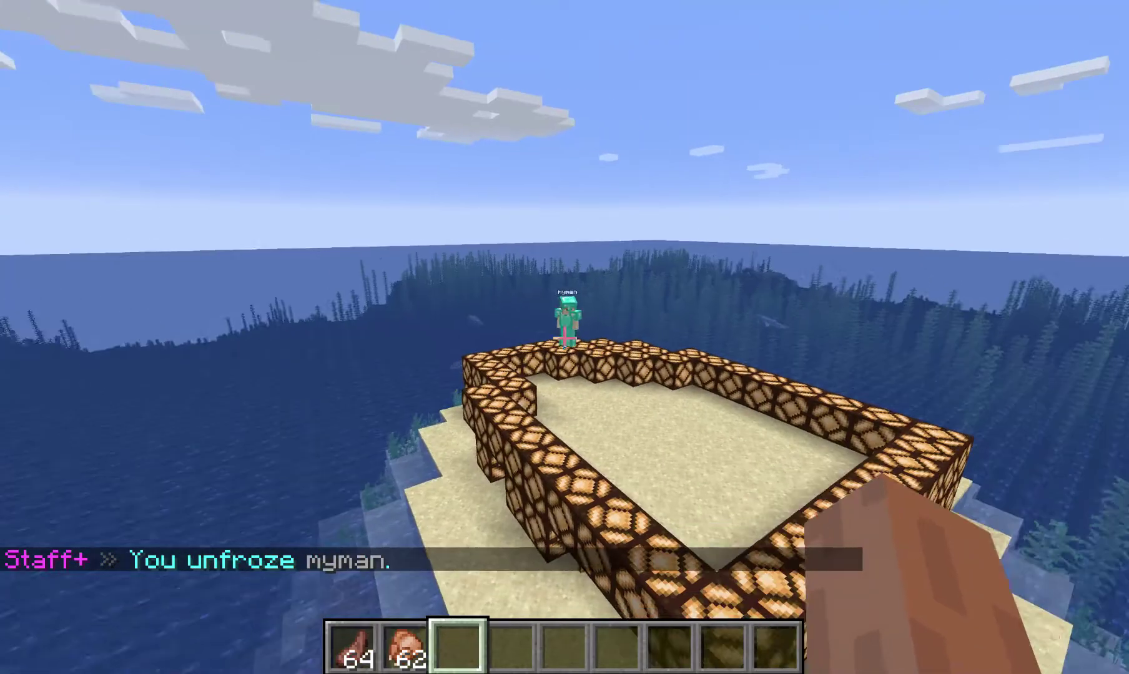
key("slash")
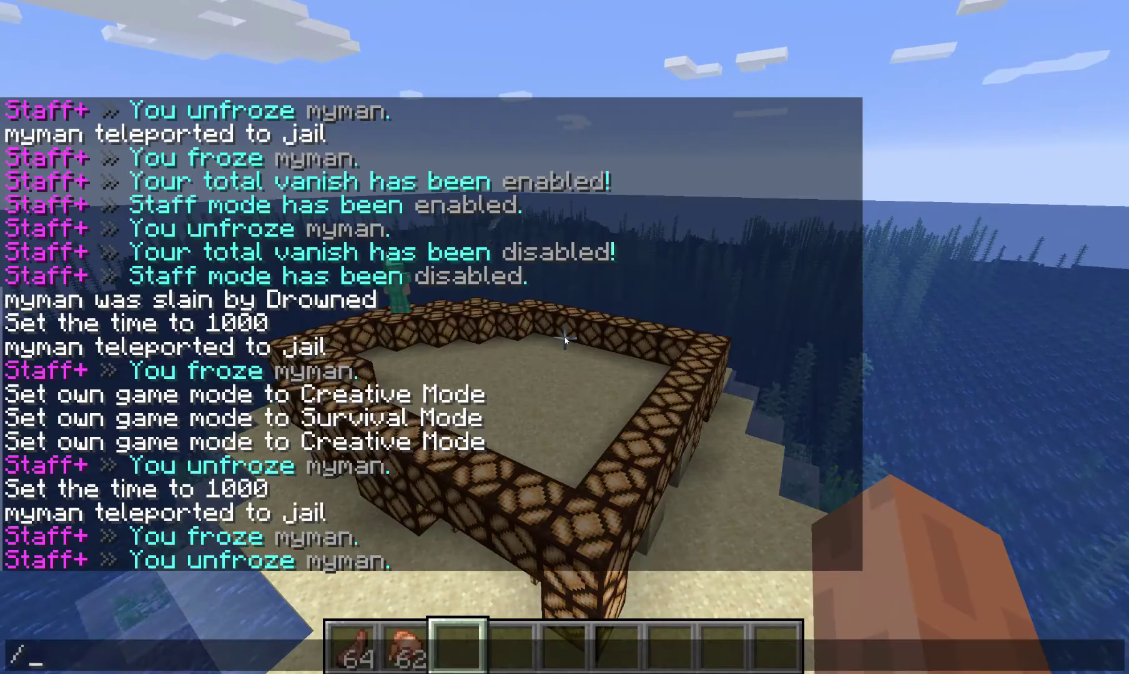
Run /freeze myman -S -Tjail to silently freeze him and send him to jail
type("freeze")
key("Tab")
key("Tab")
key("Tab")
key("Tab")
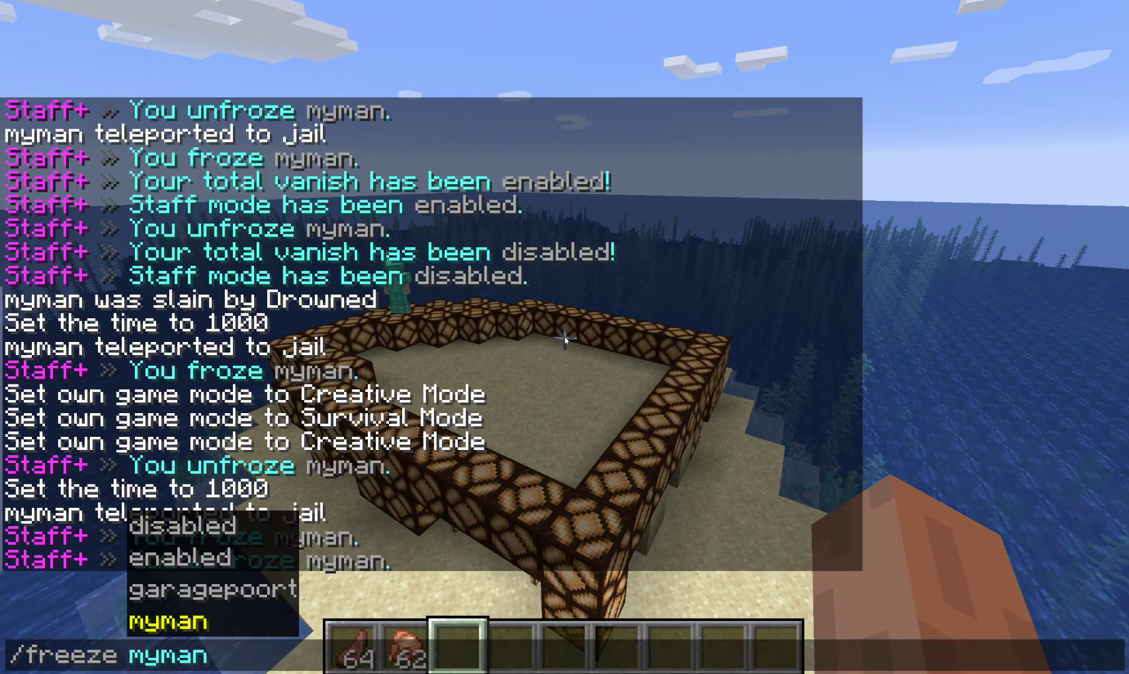
key("Tab")
key("Tab")
key("Tab")
key("Tab")
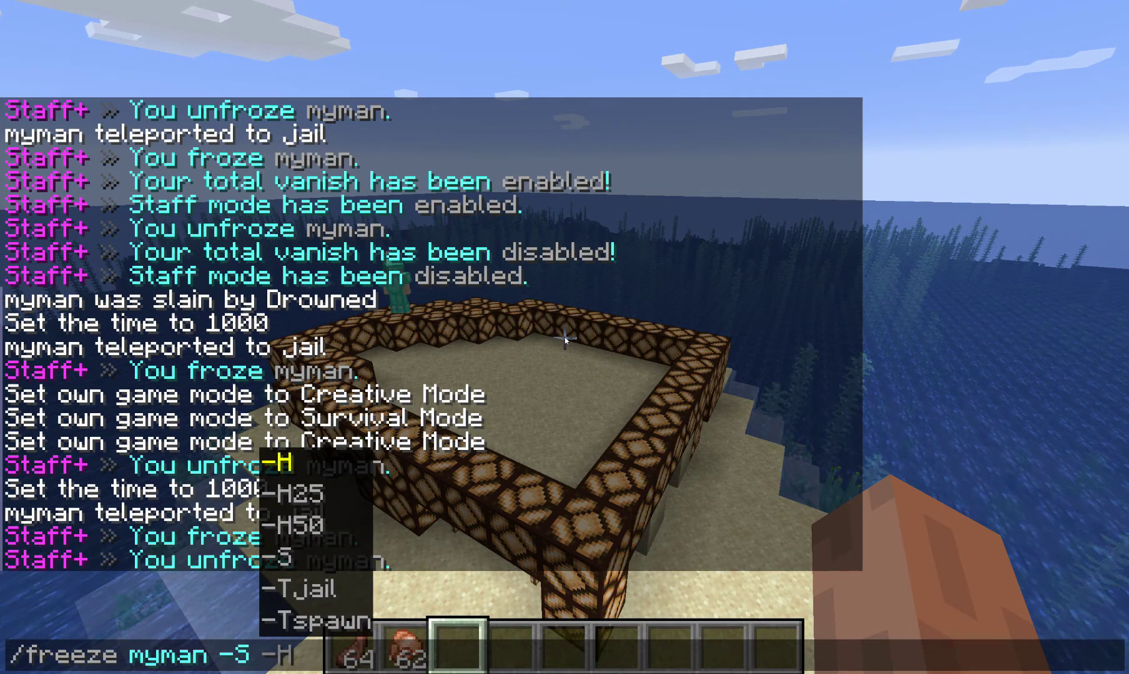
type("-T")
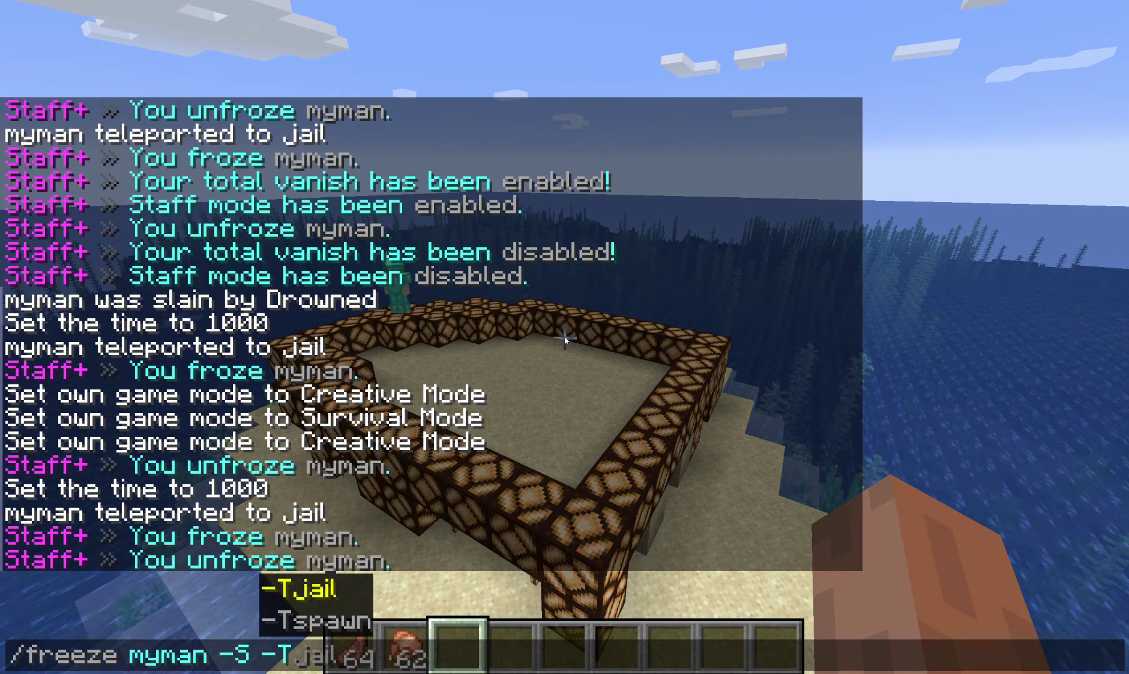
key("Tab")
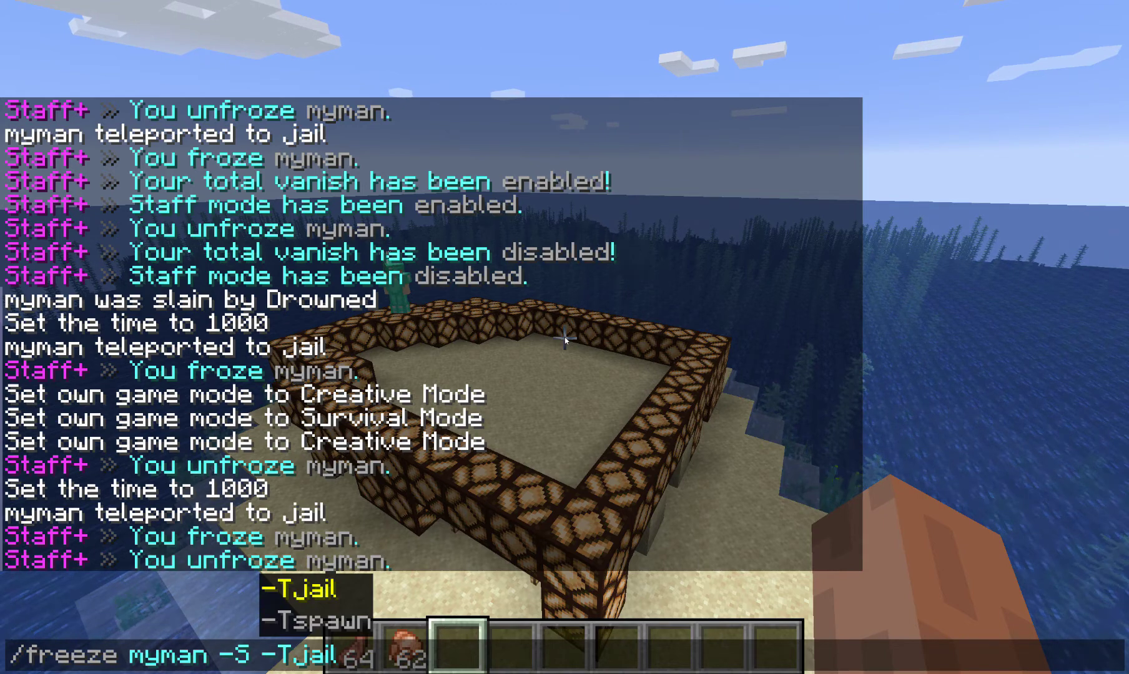
key("Return")
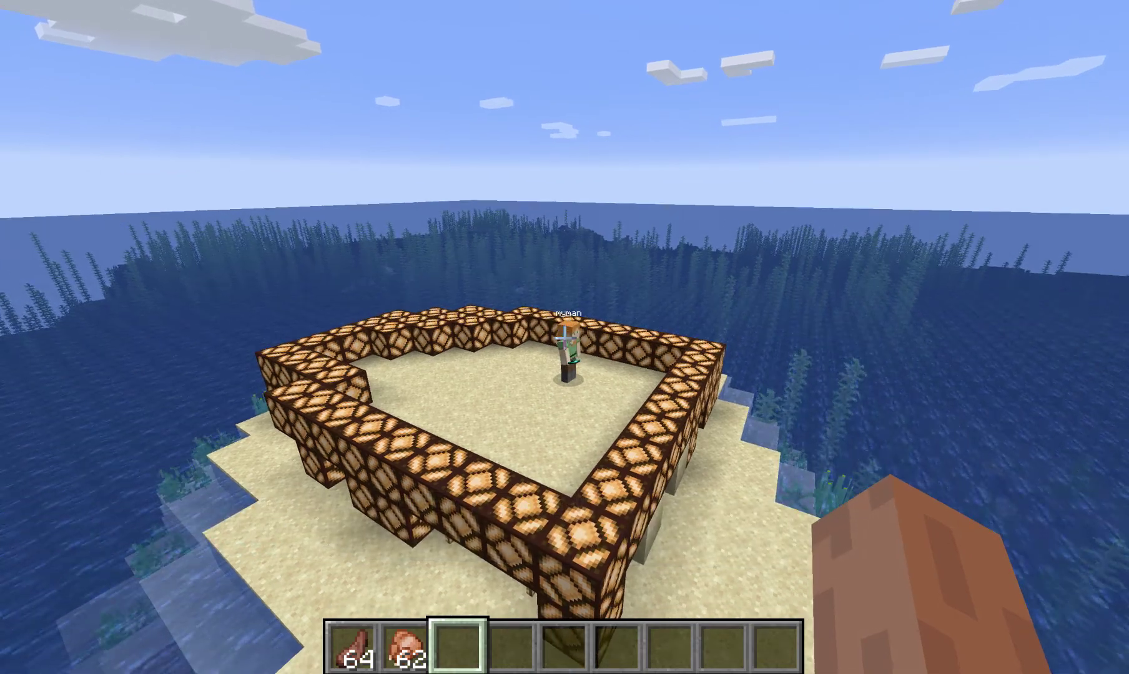
Resume the game and run /freeze myman to unfreeze him again
key("Escape")
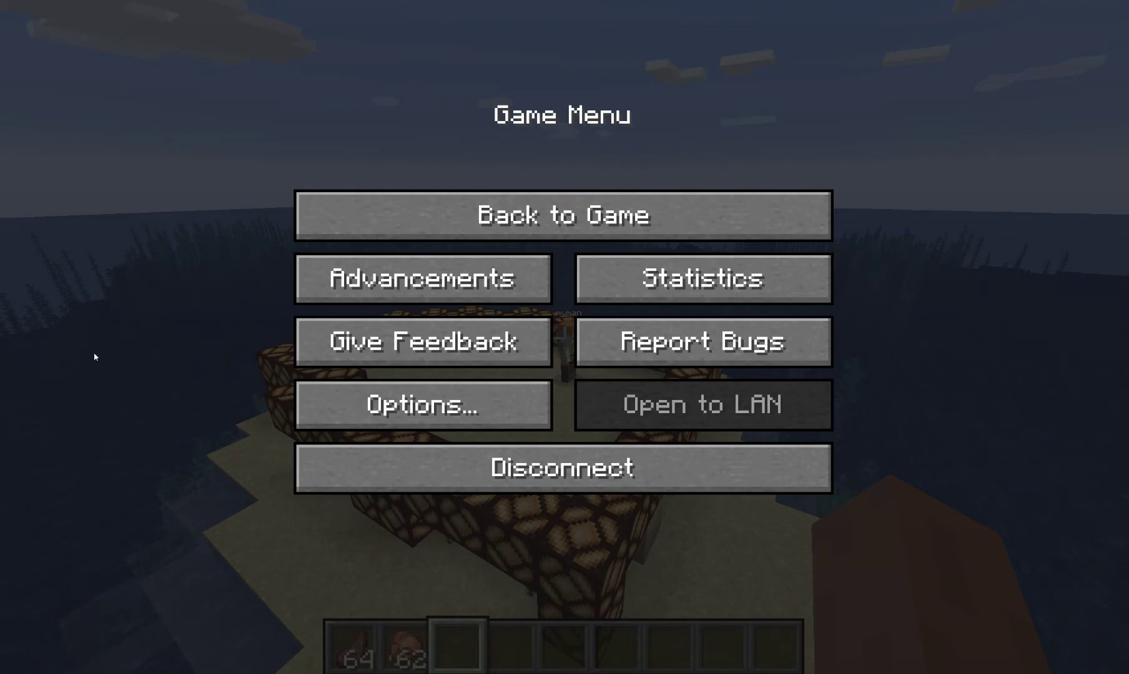
left_click(549, 219)
key("slash")
type("freeze")
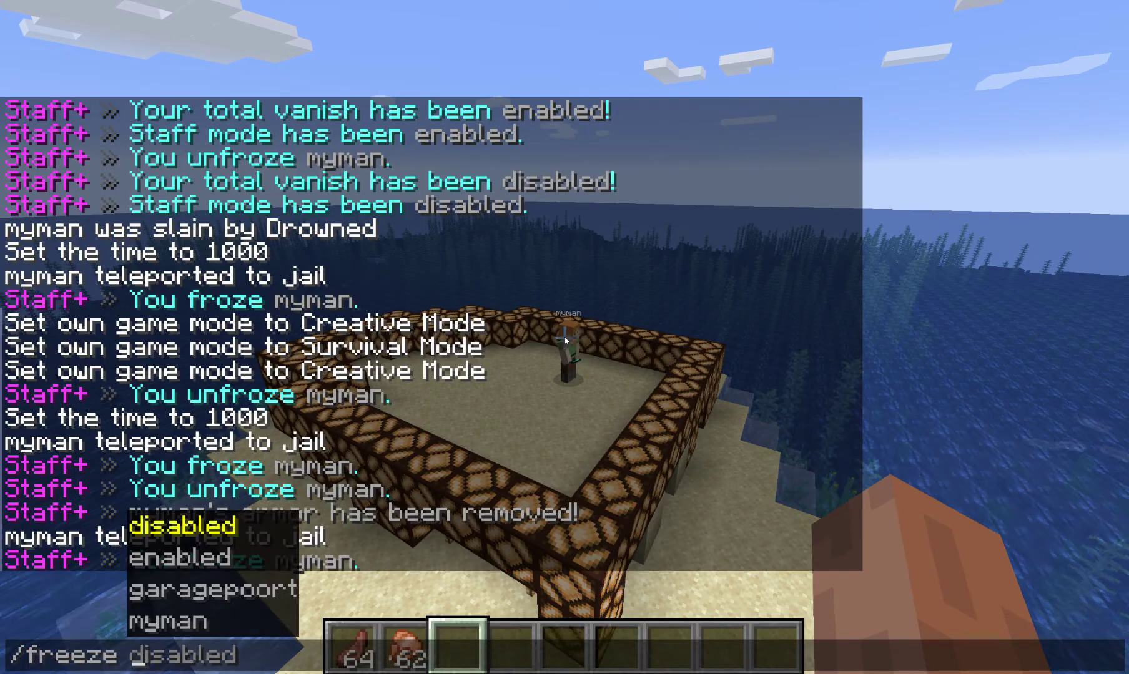
key("Up")
key("Tab")
key("Return")
Pause, resume with Back to Game, and reopen chat
key("Escape")
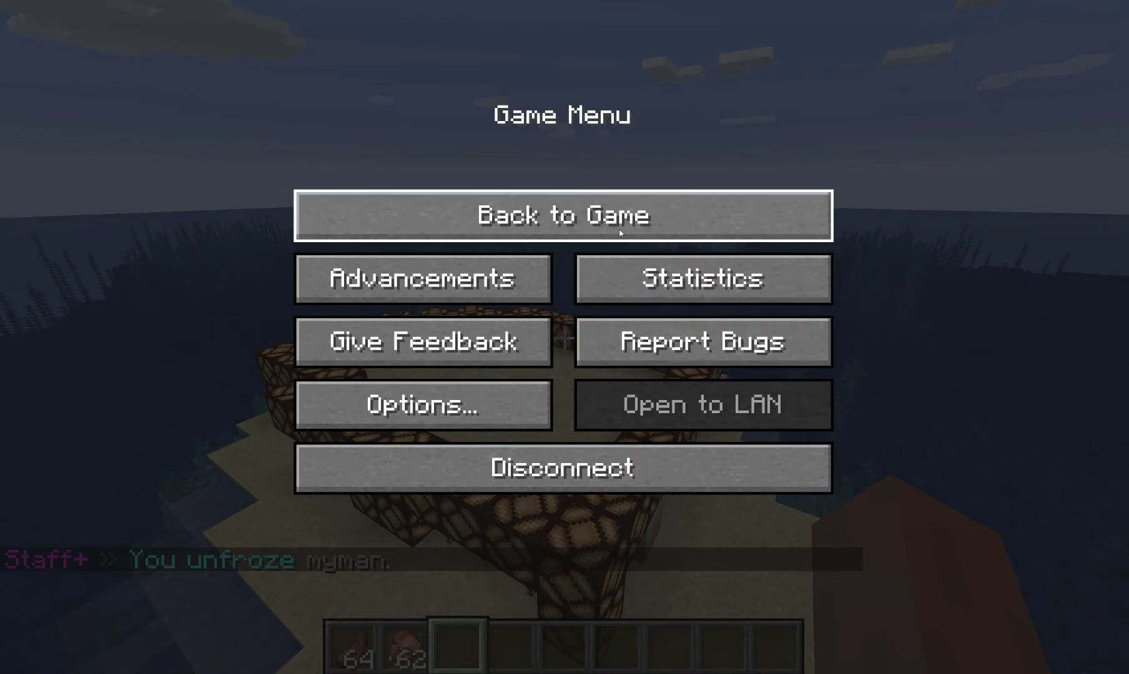
left_click(787, 226)
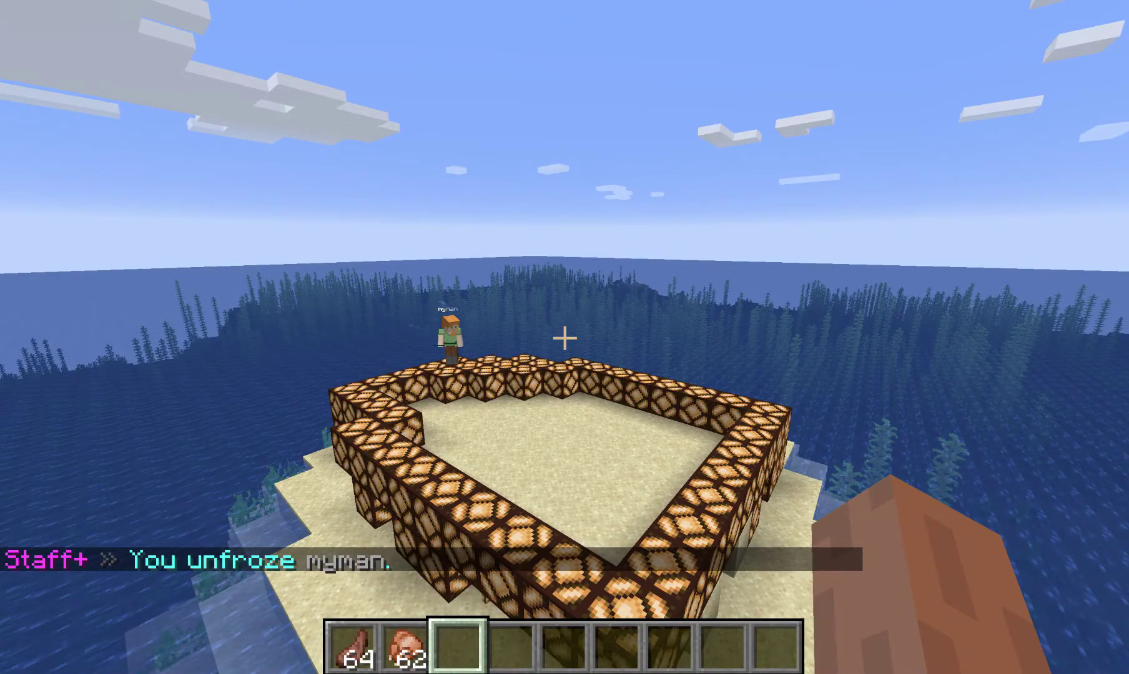
key("slash")
Run /freeze myman -H10 -Tjail, changing the suggested damage flag to 10
type("freeze")
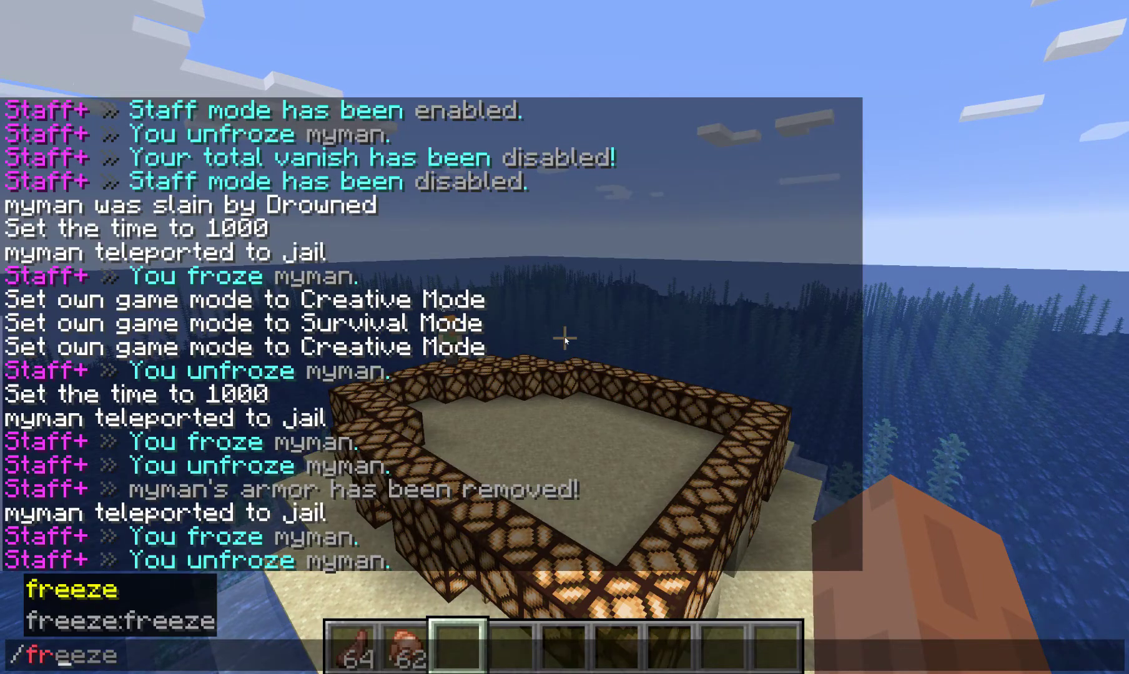
key("Tab")
key("Tab")
key("Tab")
key("Tab")
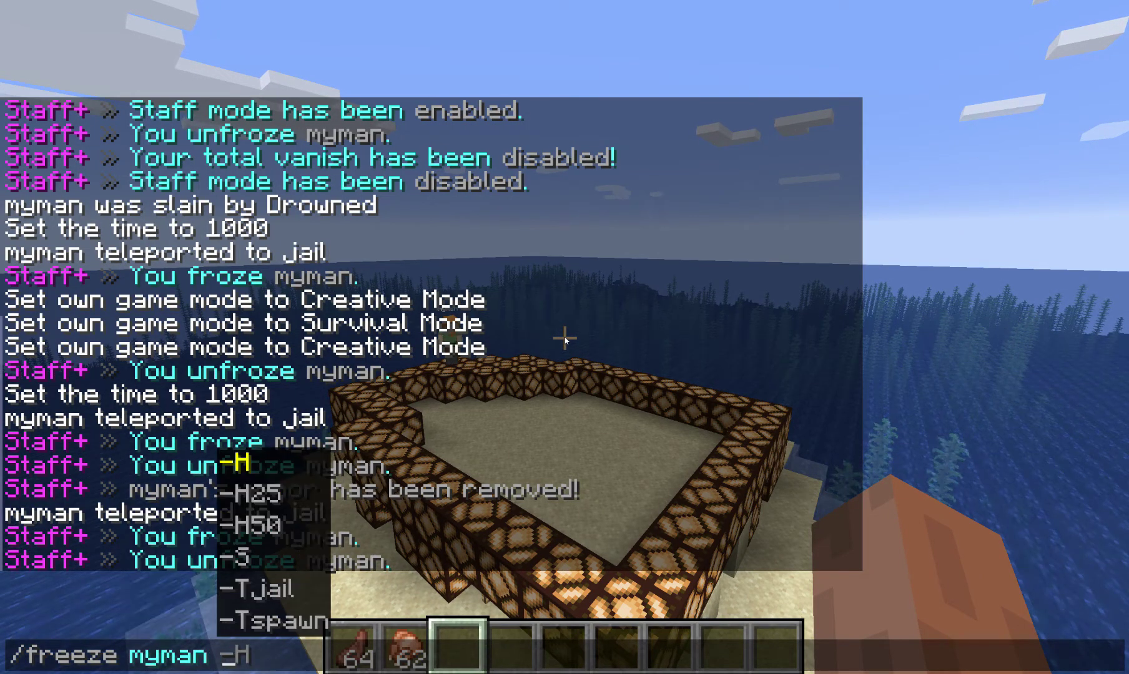
key("Tab")
key("Tab")
key("Tab")
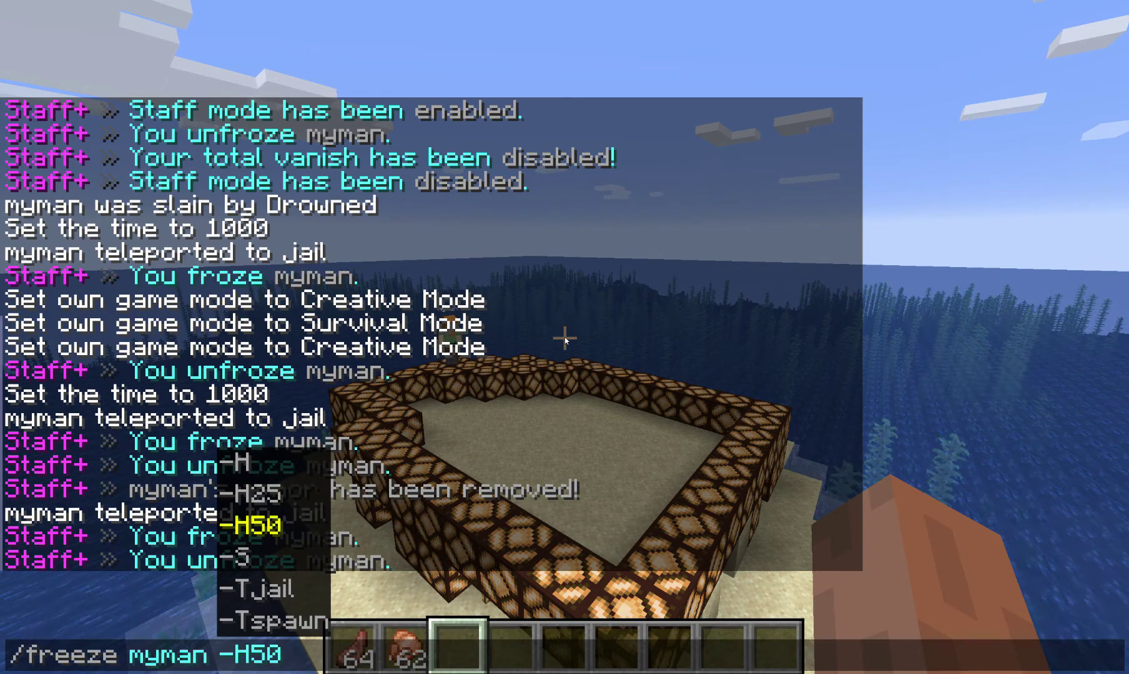
key("Up")
key("Up")
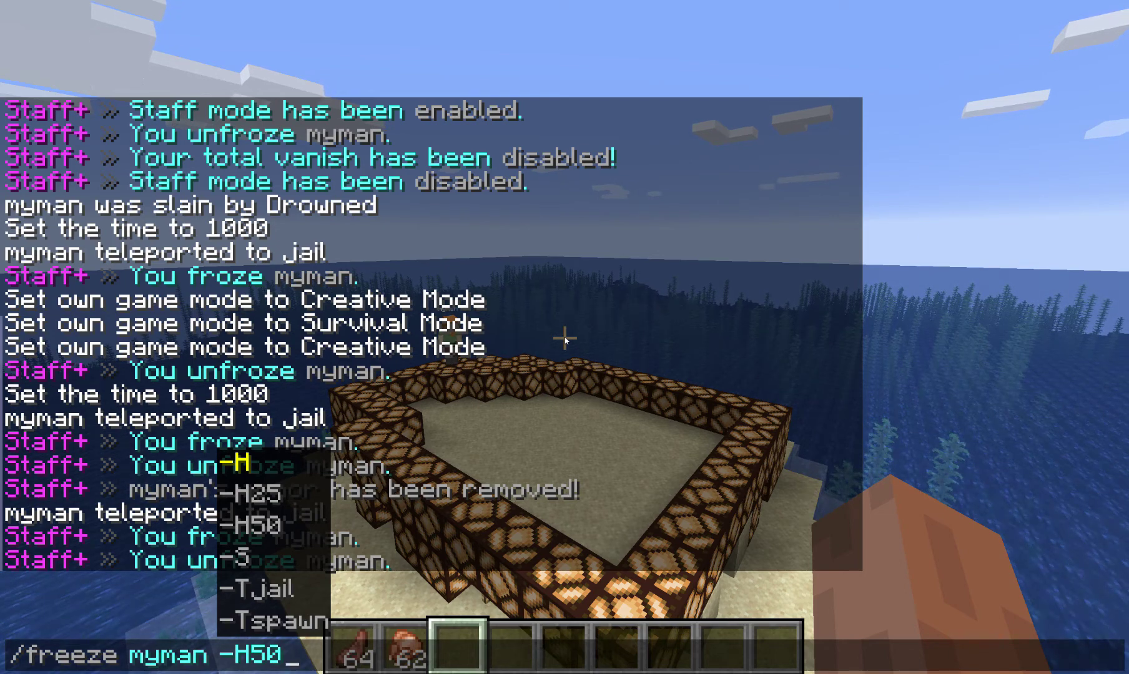
key("Tab")
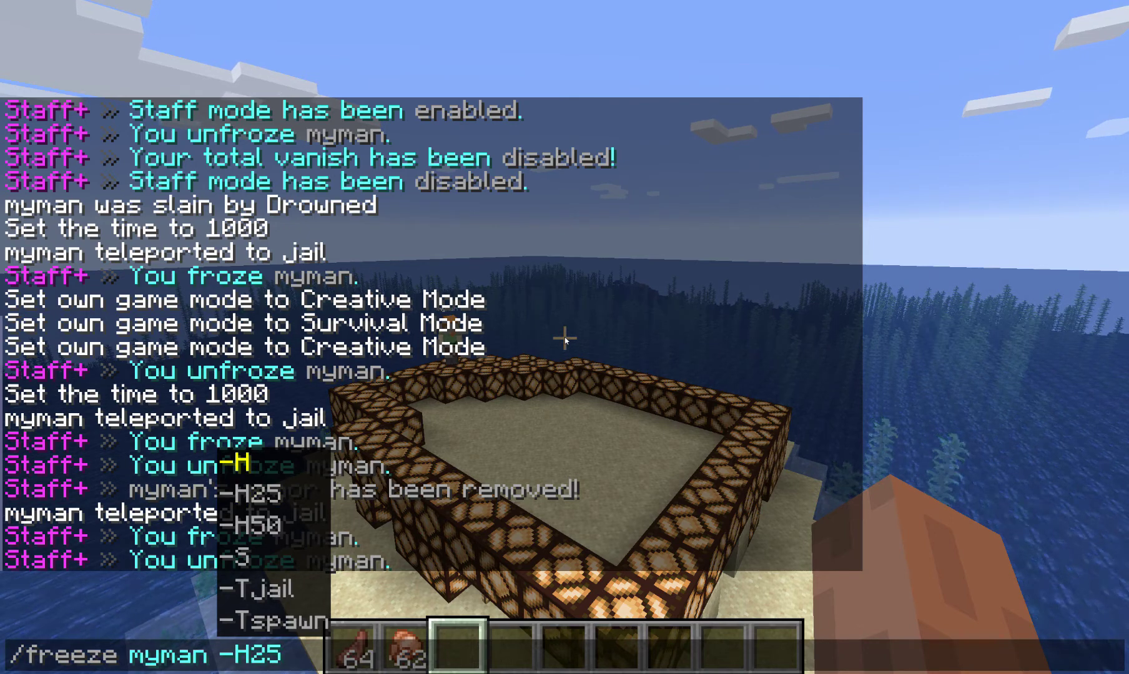
key("BackSpace")
key("BackSpace")
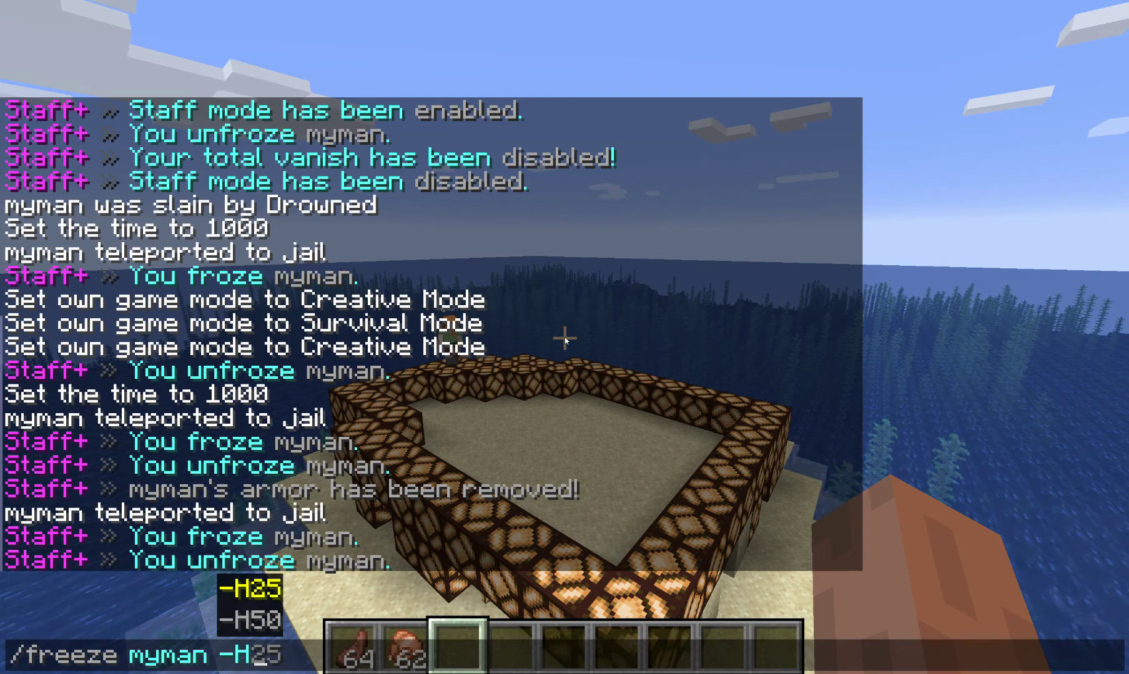
type("10")
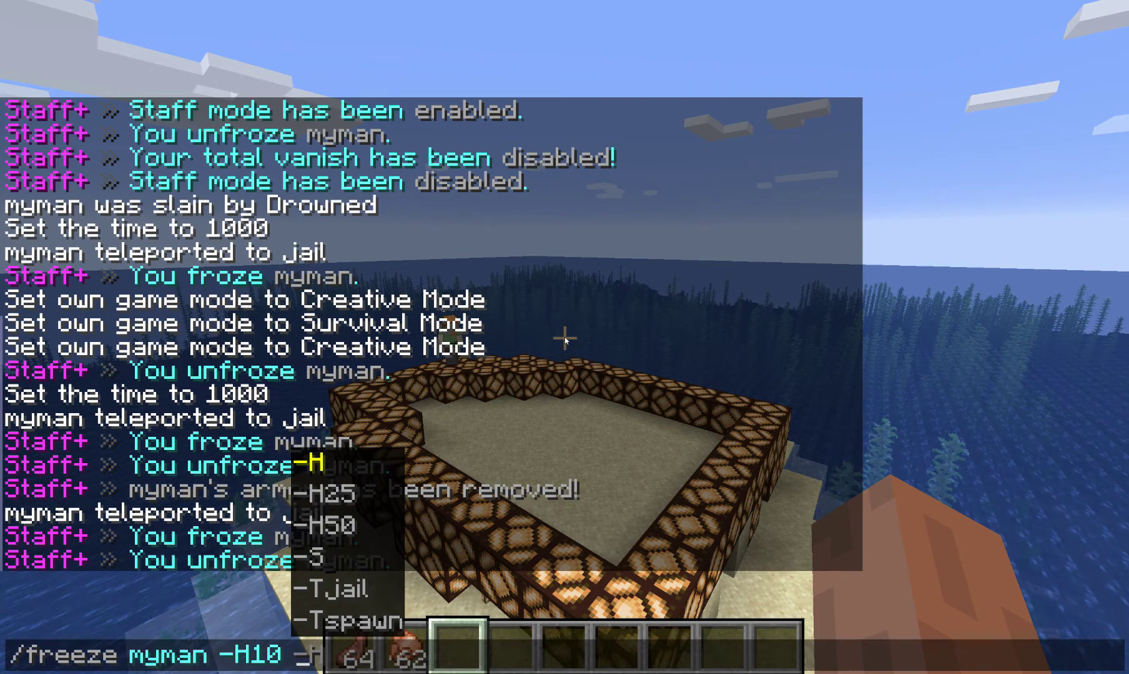
key("Down")
key("Down")
key("Down")
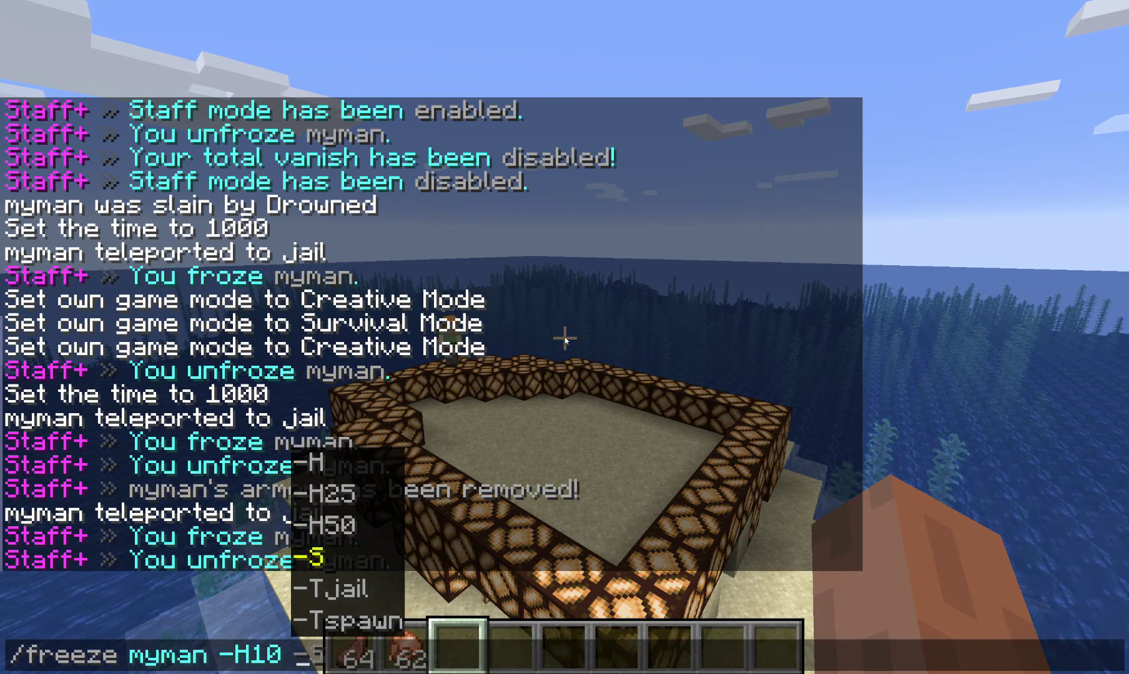
key("Down")
key("Tab")
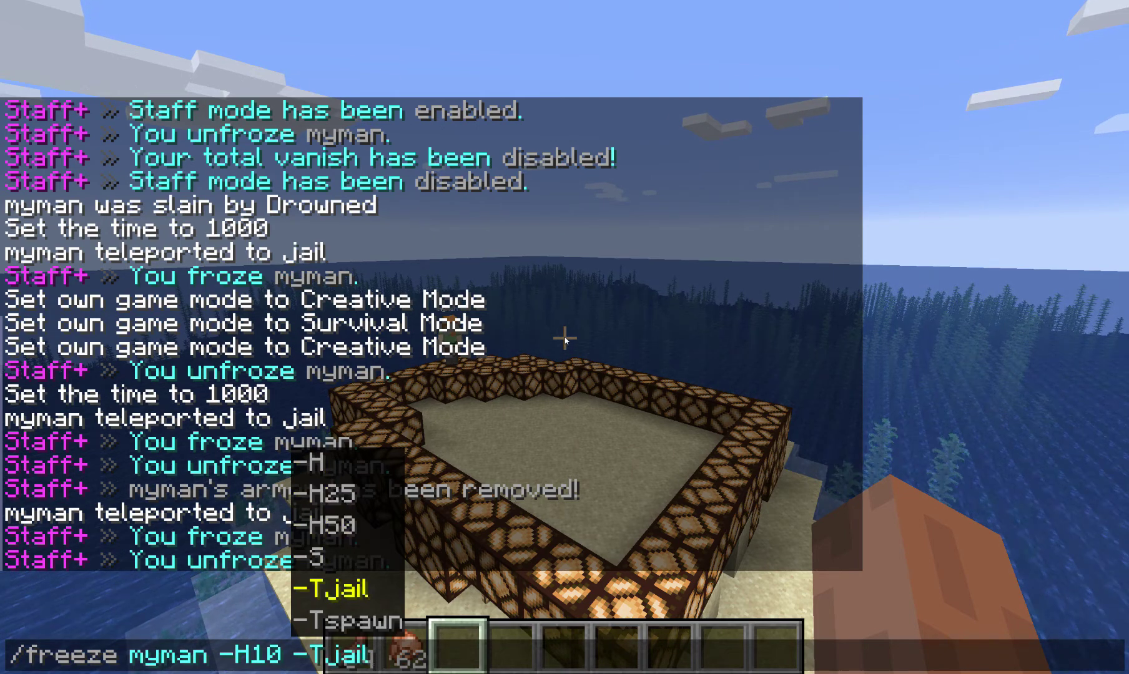
key("Return")
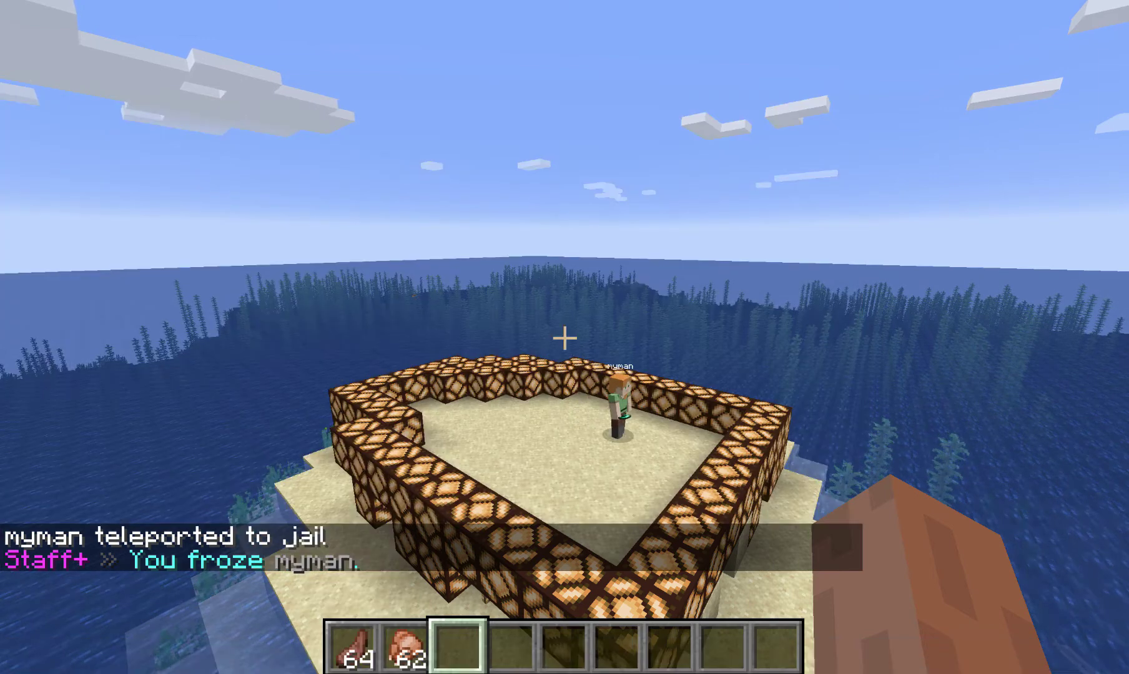
Run /staff to turn on staff mode
key("slash")
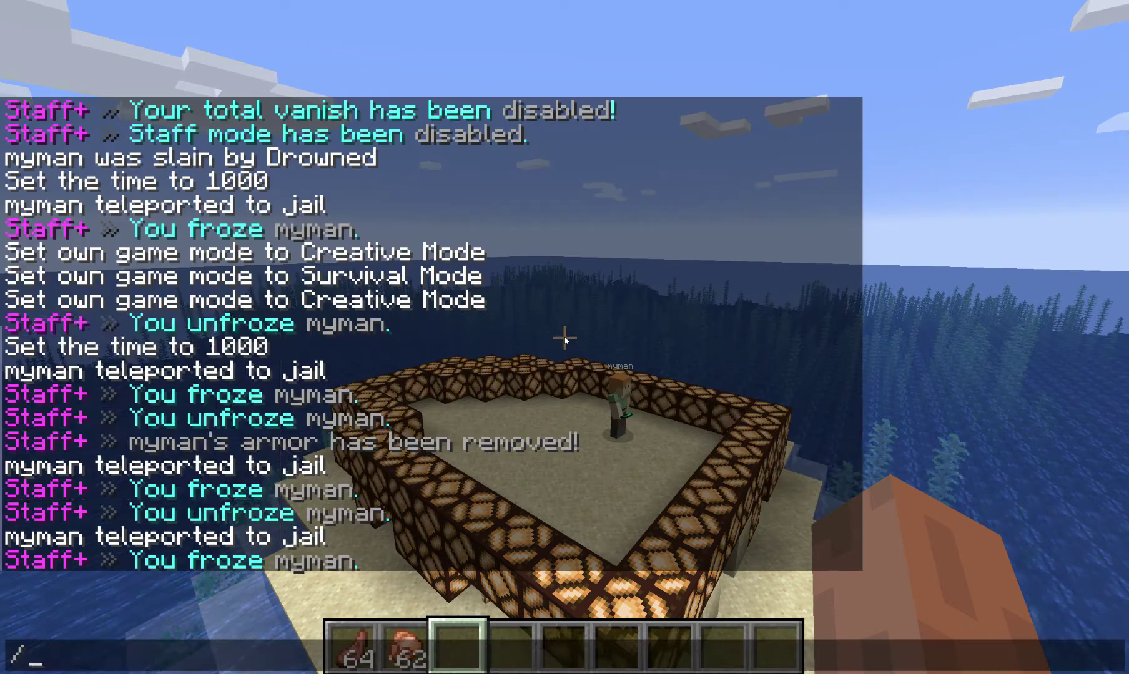
type("staff")
key("Return")
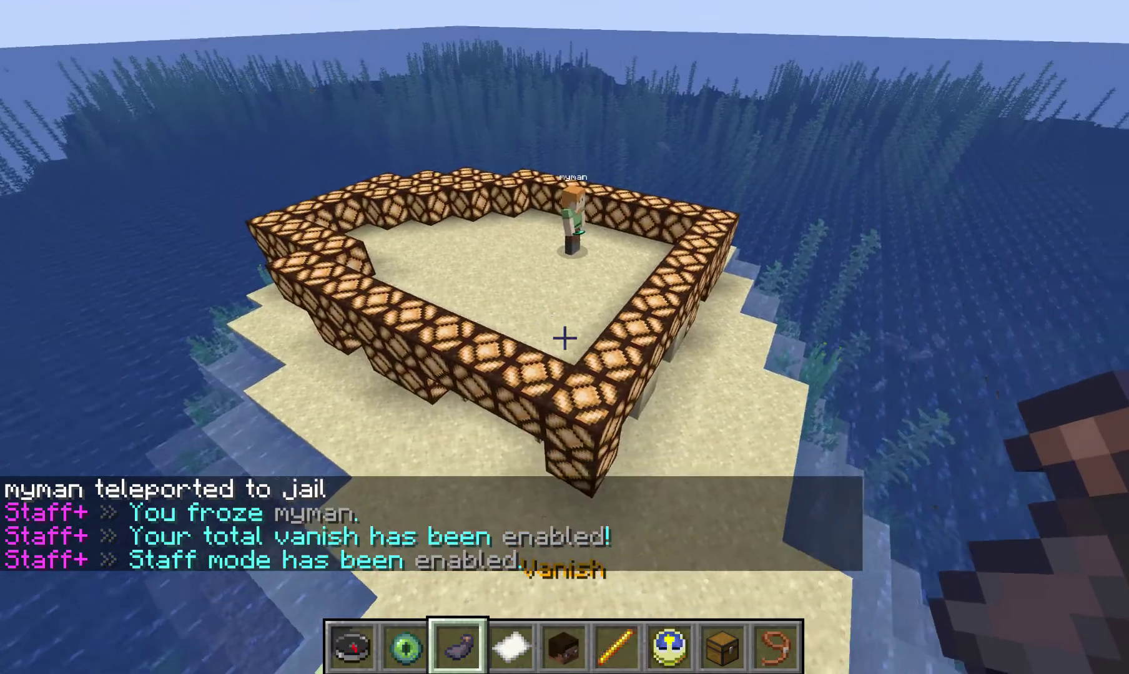
Fly to myman and examine him, reading 6/20 health and 17/20 hunger
key("w")
scroll(565, 338, "down", 5)
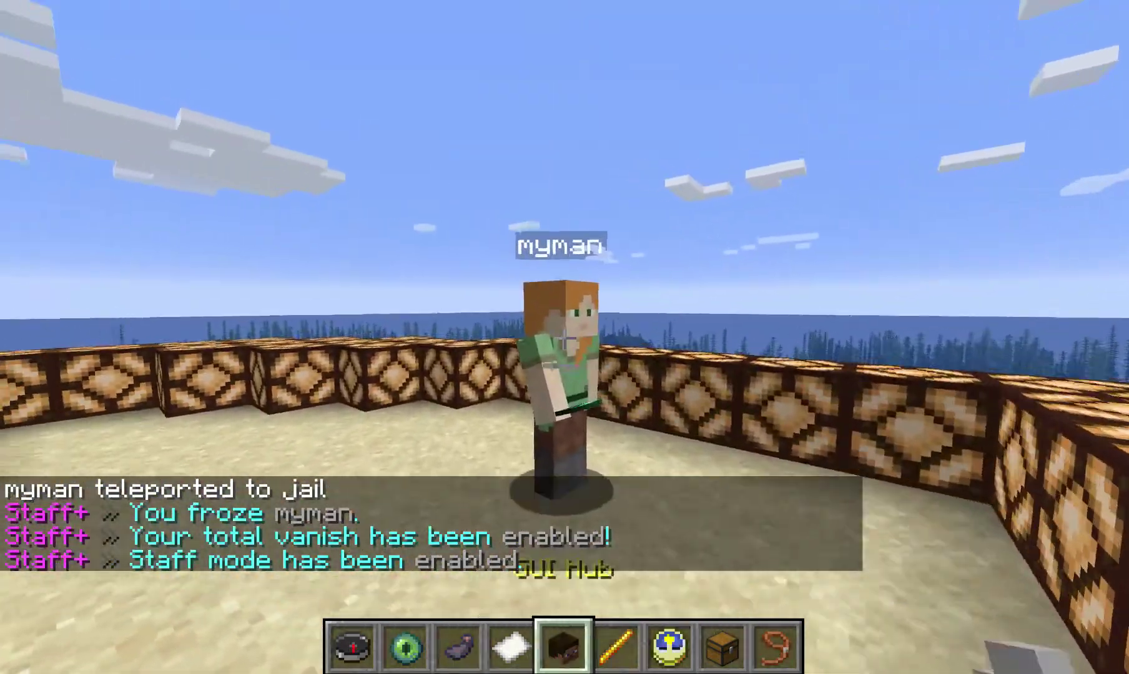
right_click(564, 337)
mouse_move(429, 111)
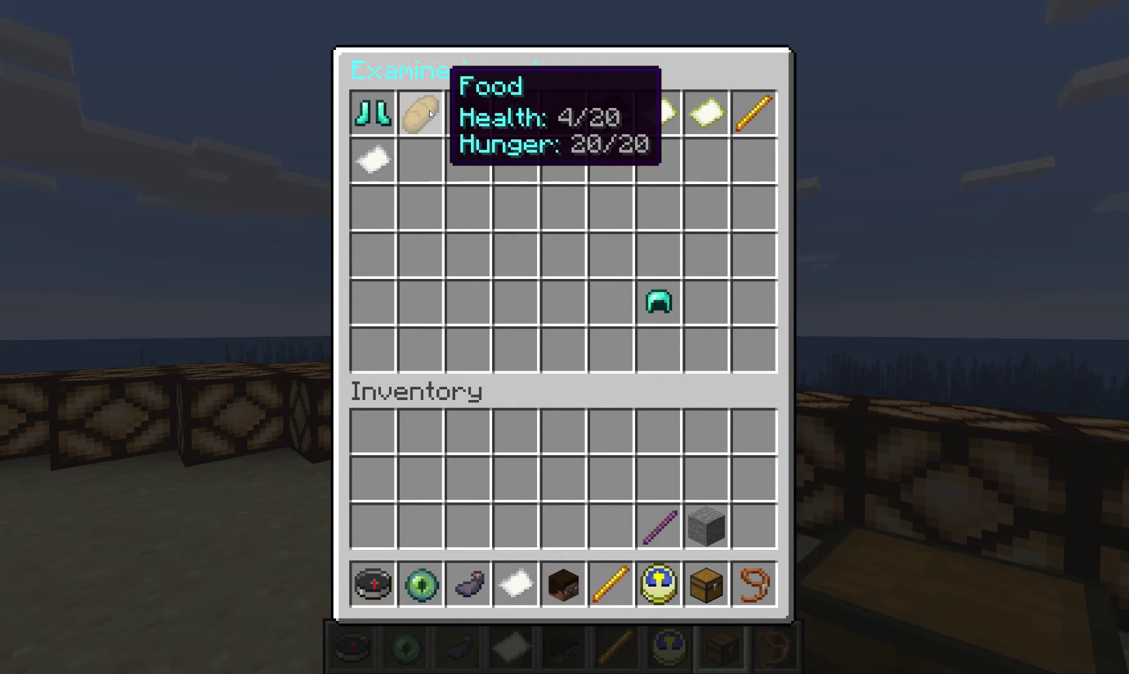
key("Escape")
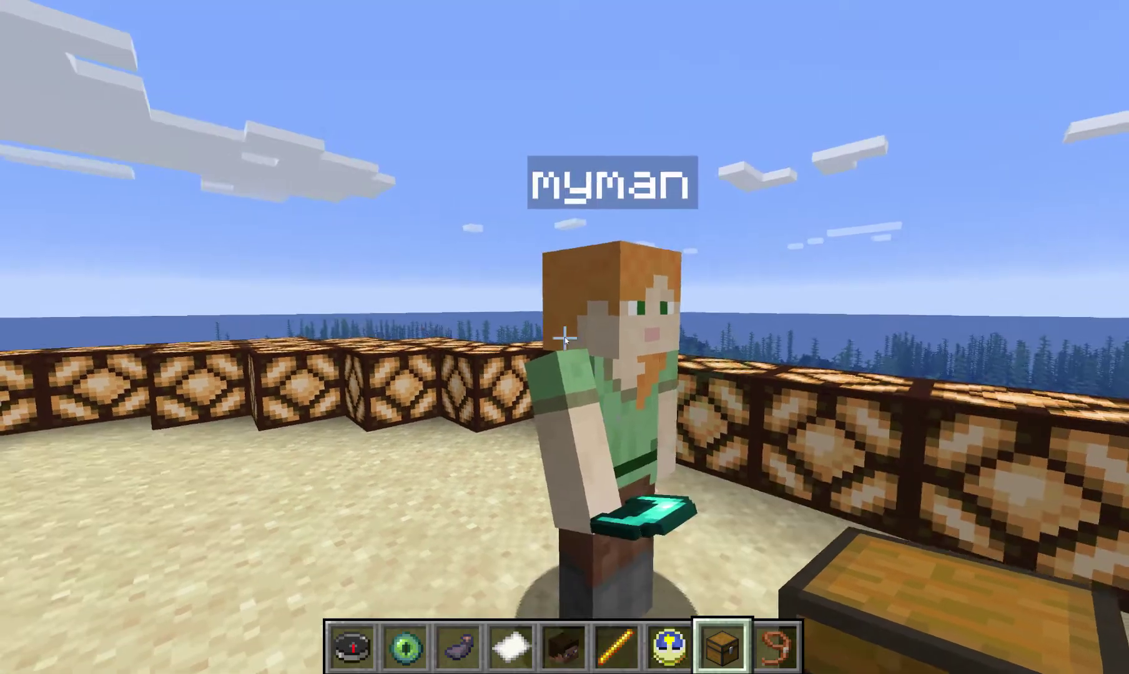
Reopen and close myman's examined inventory several times to recheck his health
right_click(565, 339)
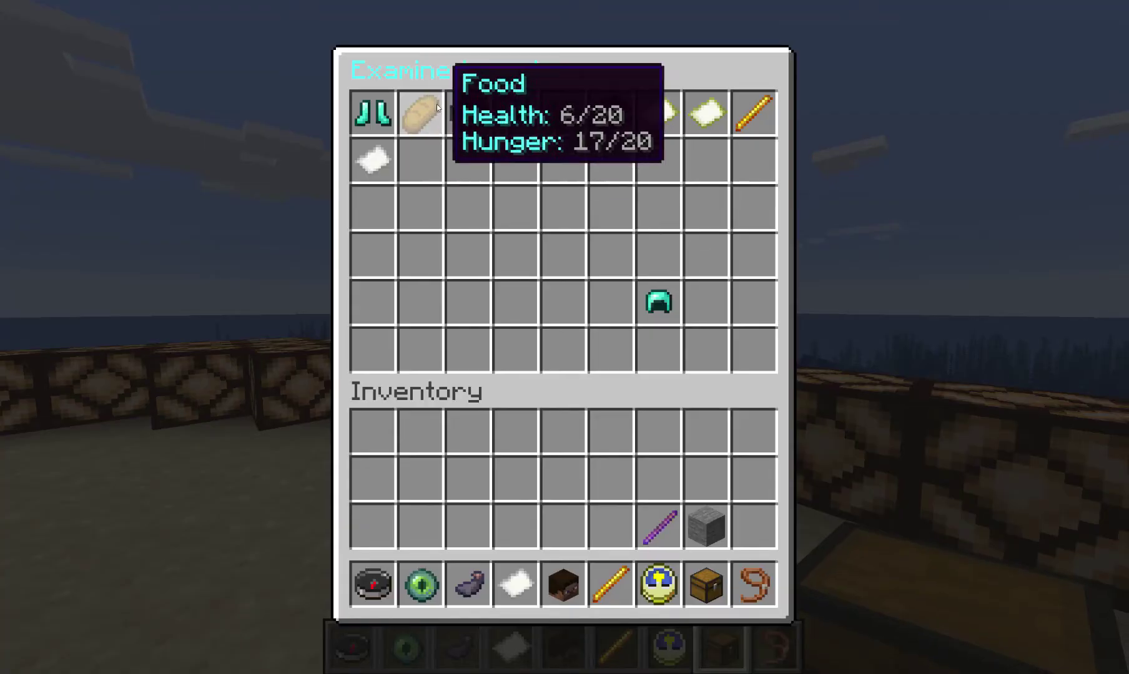
key("Escape")
key("w")
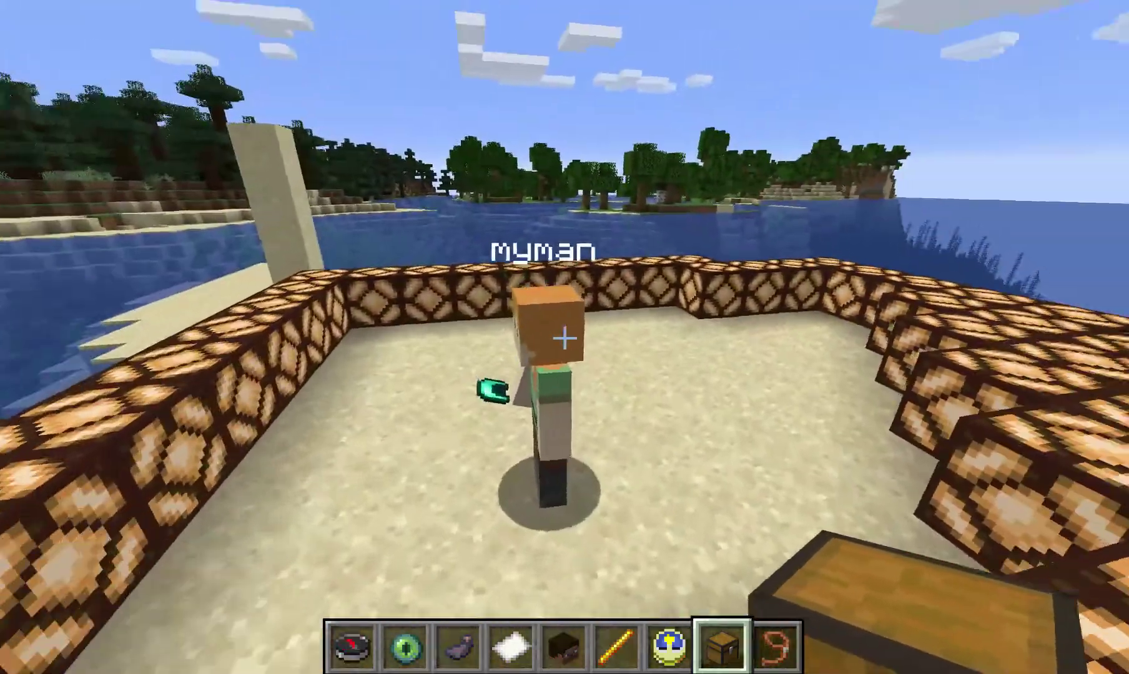
right_click(565, 337)
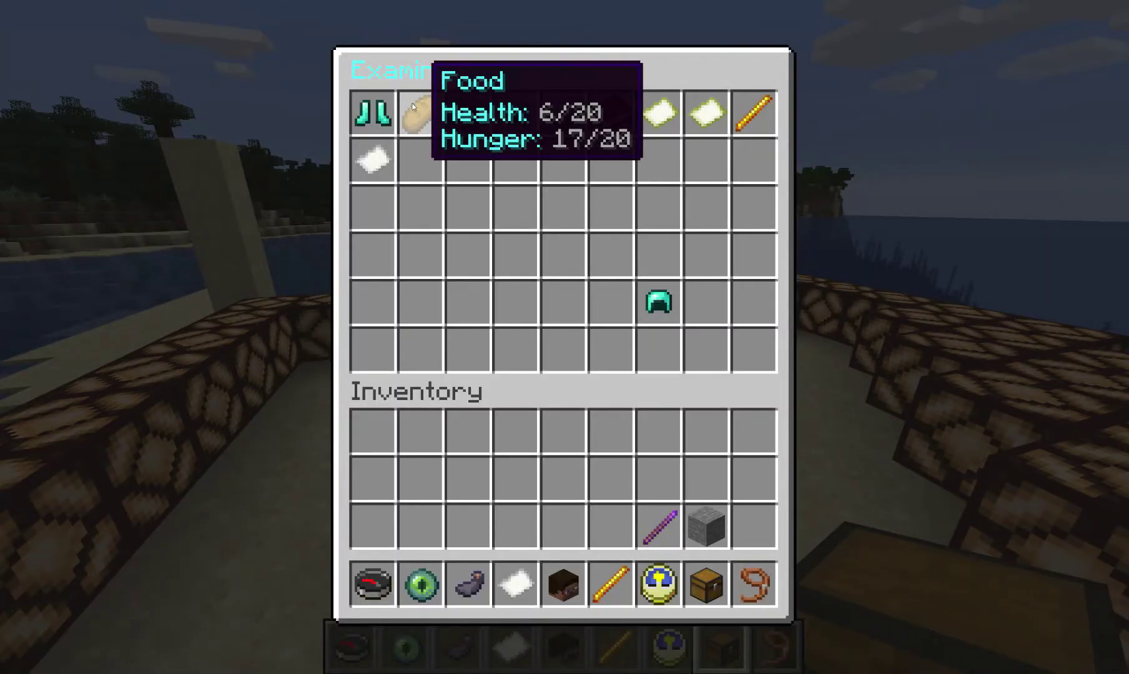
key("Escape")
right_click(565, 337)
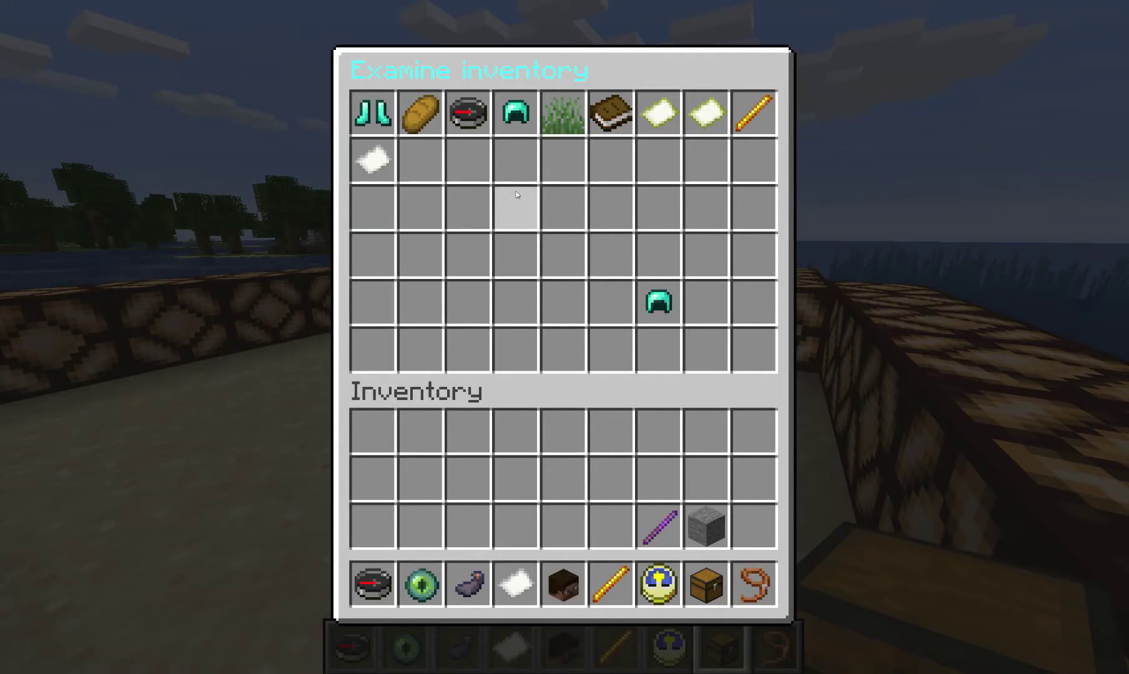
key("Escape")
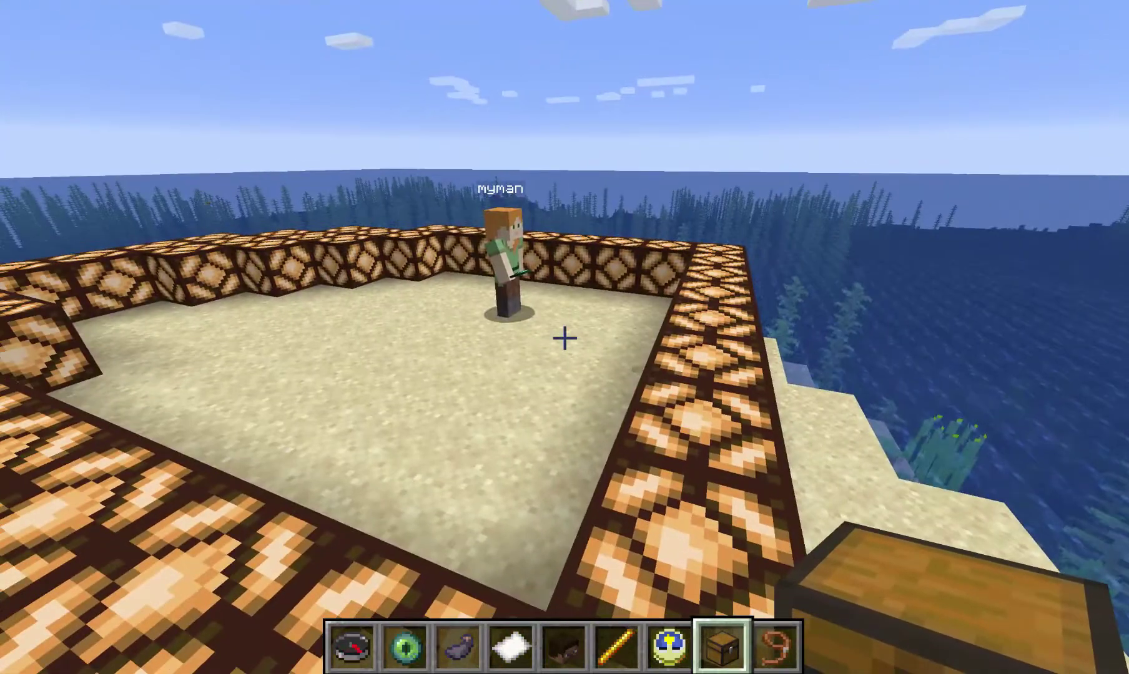
Run /freeze myman to unfreeze him
key("slash")
type("freeze")
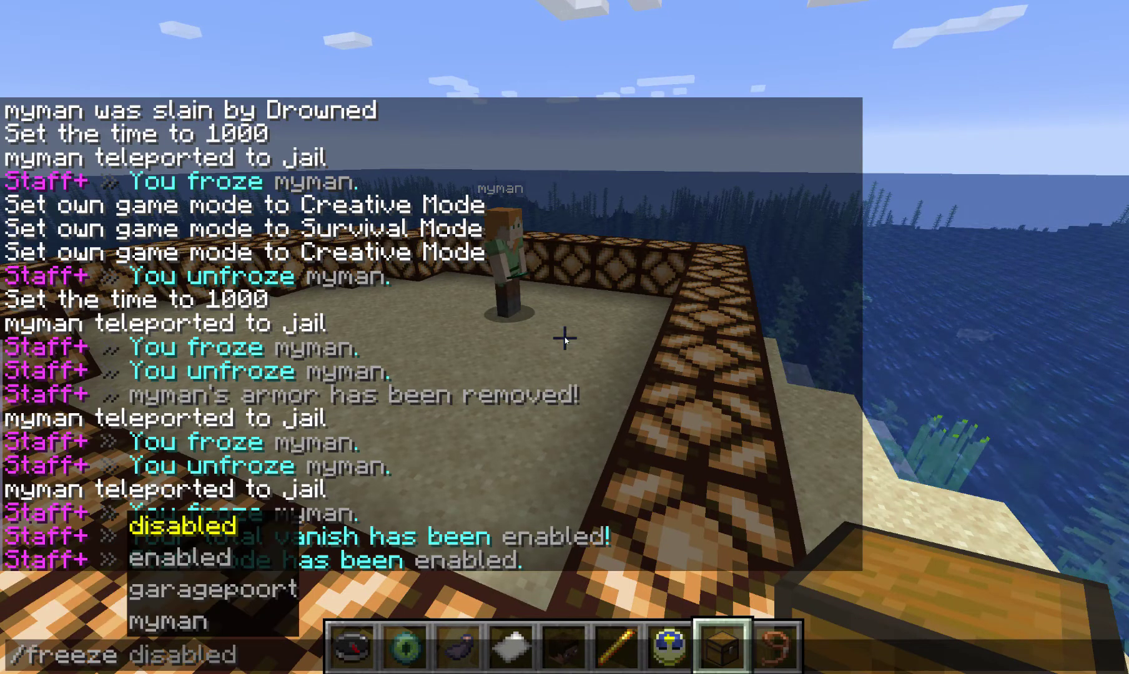
key("Down")
key("Down")
key("Return")
key("slash")
Refreeze myman with /freeze myman -H10 and examine him, showing 2/20 health
type("freeze")
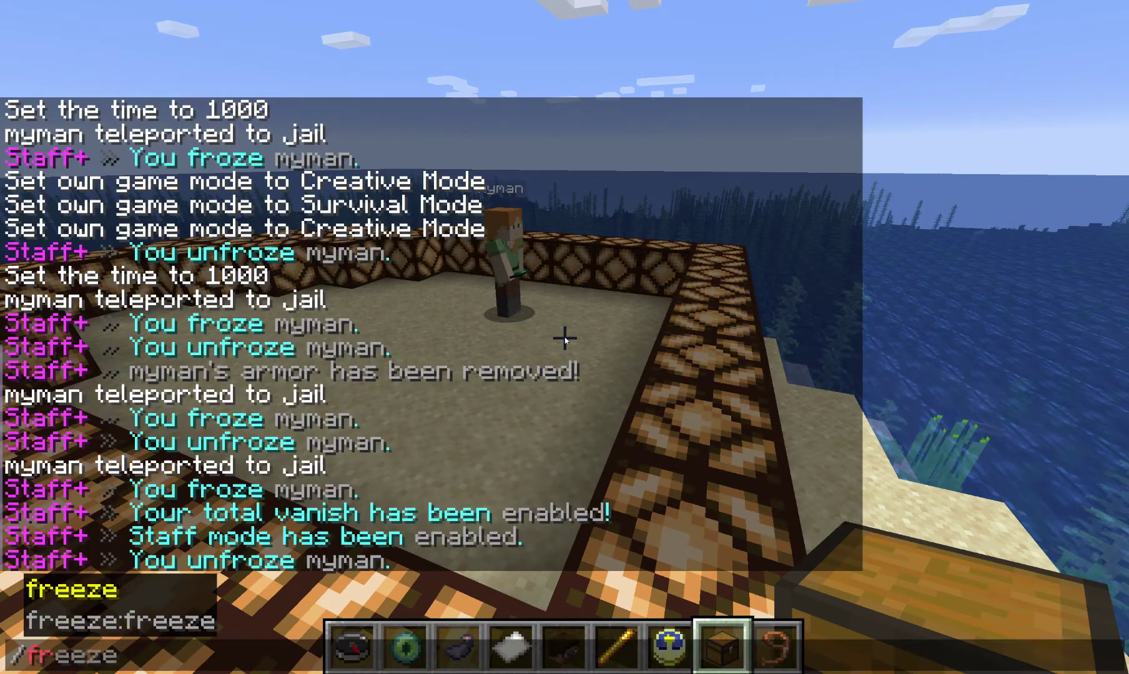
type(" myman ")
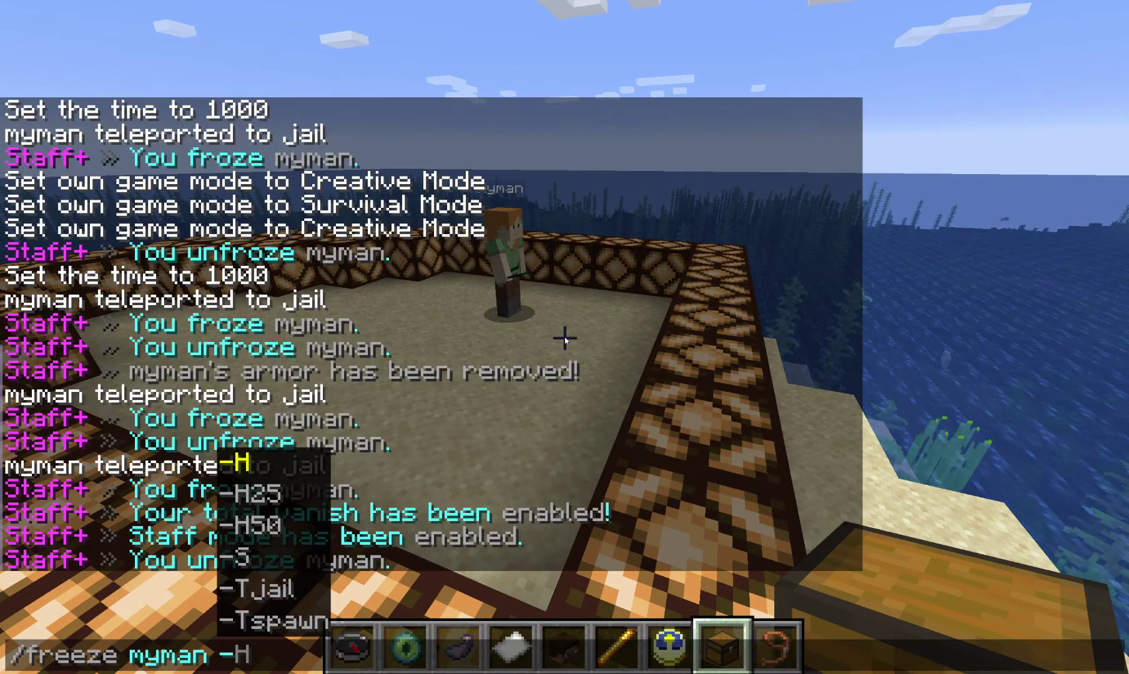
type("-H")
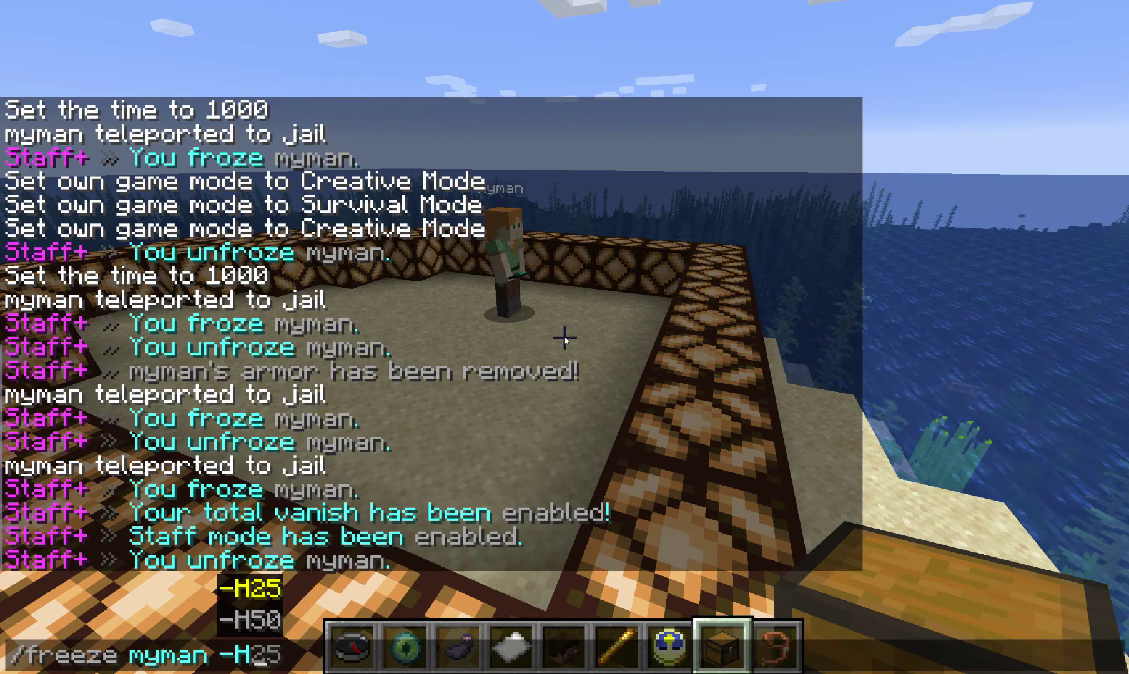
type("10")
key("Return")
key("w")
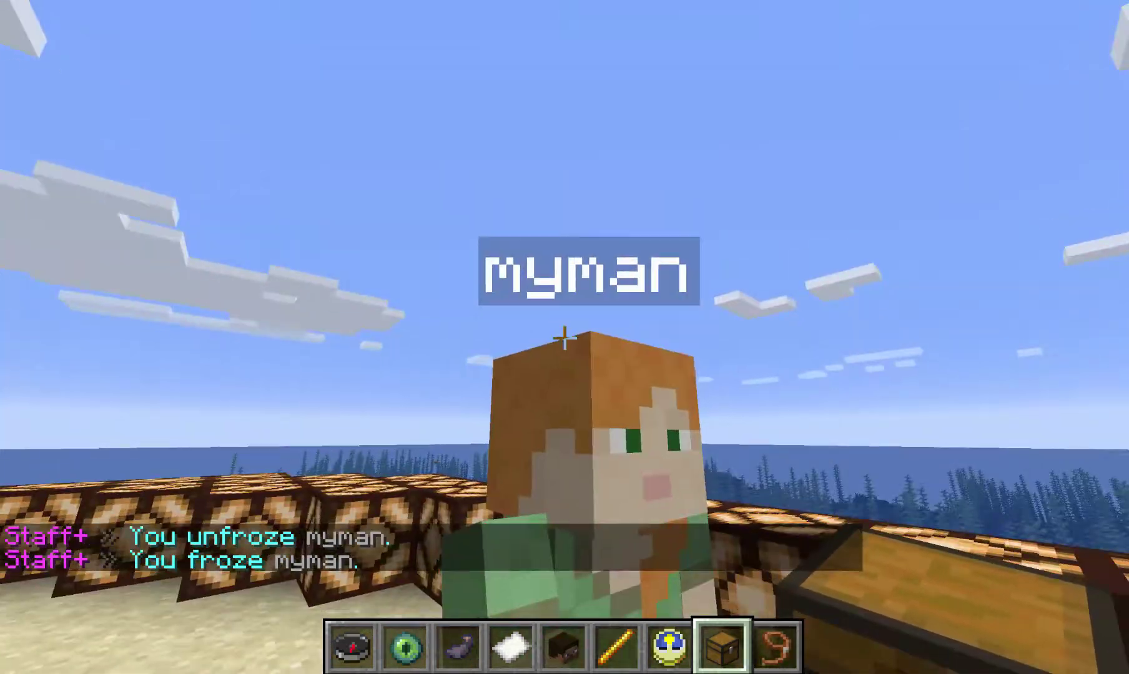
right_click(564, 337)
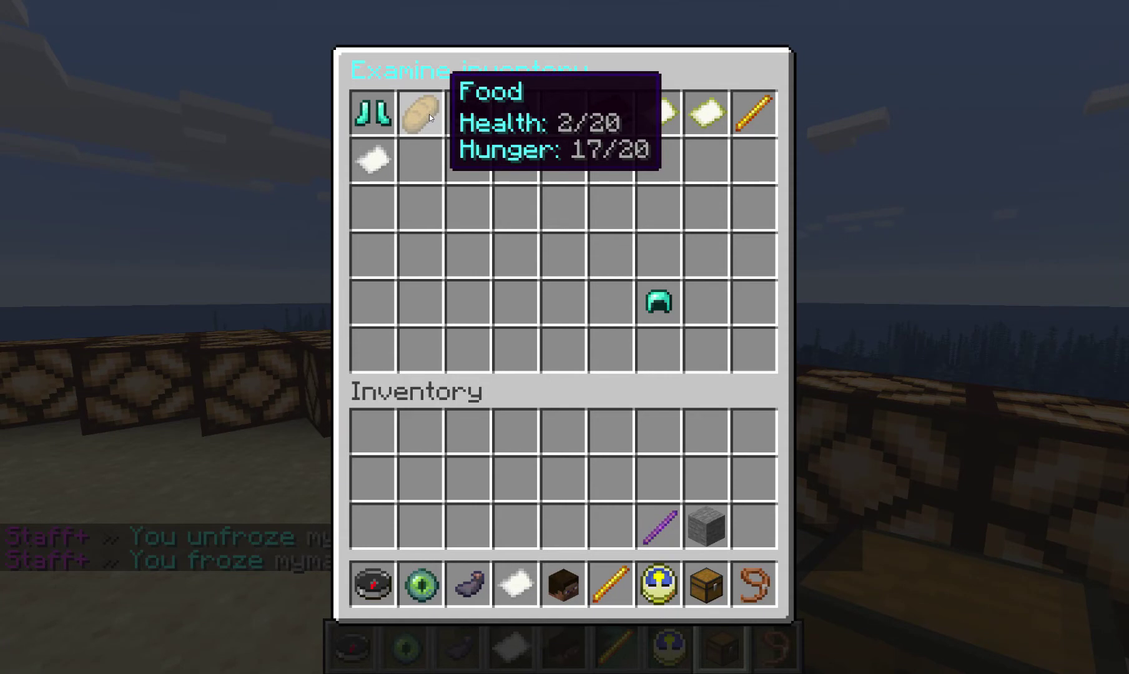